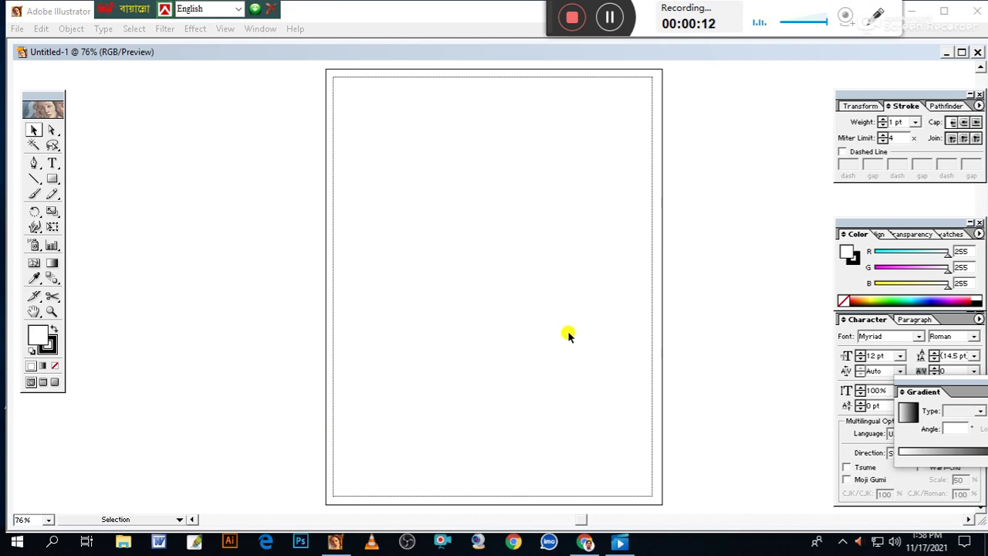
# Move the Color palette off the Character palette and maximize the program and document windows.
pyautogui.press('space')
pyautogui.moveTo(573, 304); pyautogui.dragTo(409, 304)
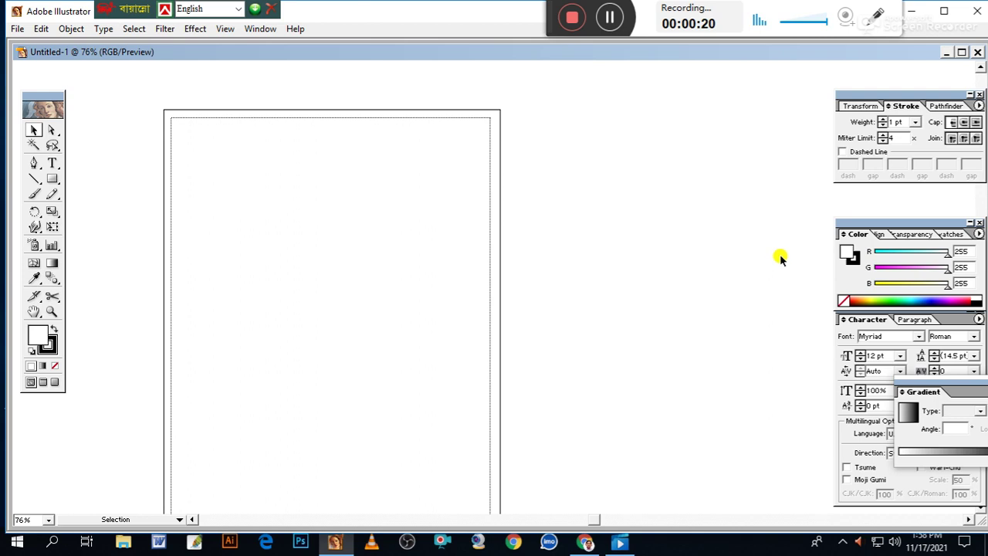
pyautogui.moveTo(847, 224); pyautogui.dragTo(918, 214)
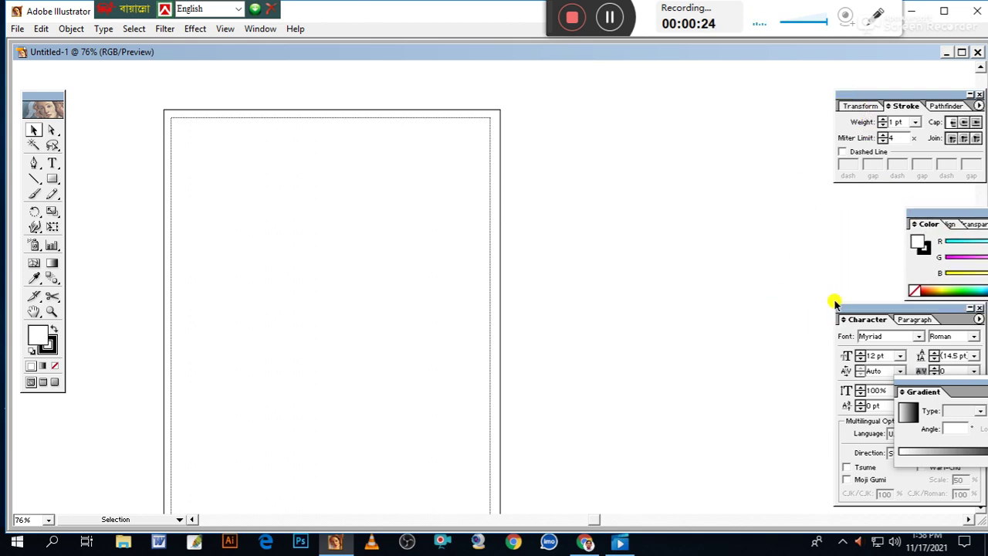
pyautogui.moveTo(639, 328); pyautogui.dragTo(489, 265)
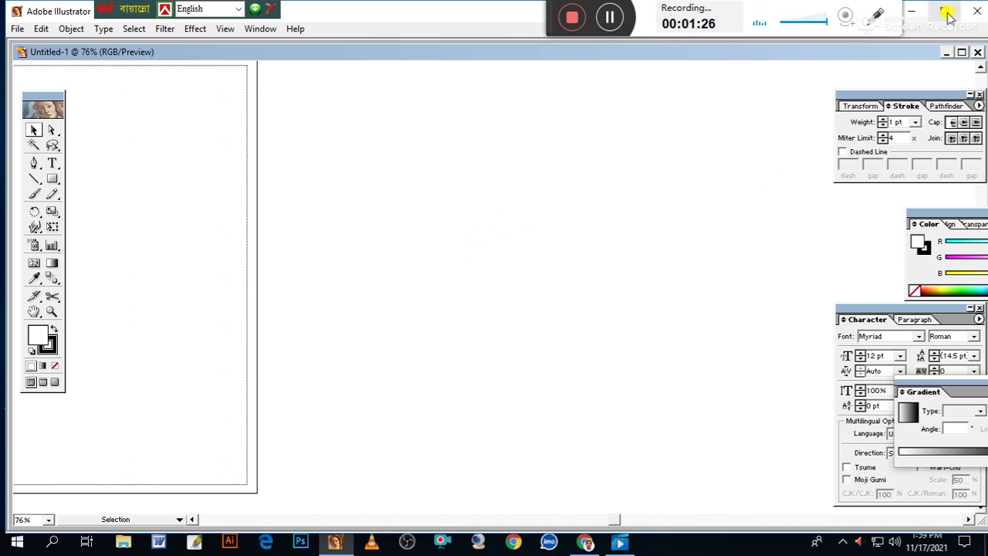
pyautogui.click(962, 51)
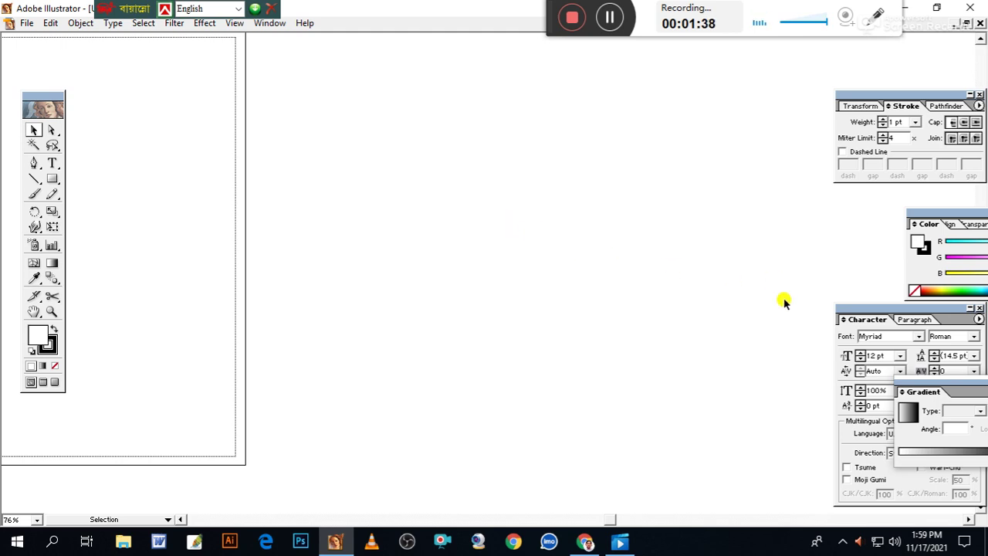
# Draw a large circle outward from its centre in the empty area beside the page.
pyautogui.click(52, 179)
pyautogui.moveTo(52, 178); pyautogui.dragTo(104, 183)
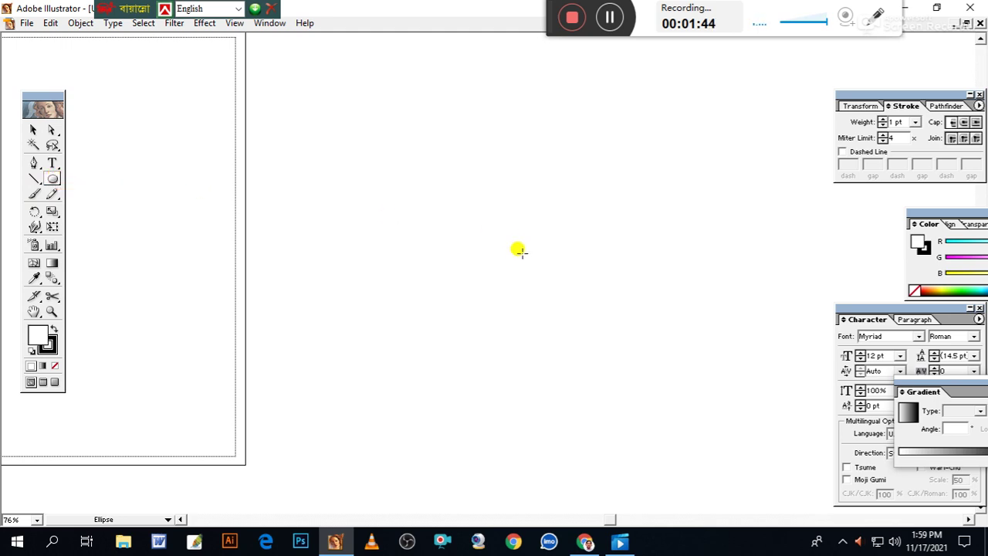
pyautogui.moveTo(516, 263); pyautogui.dragTo(655, 430)
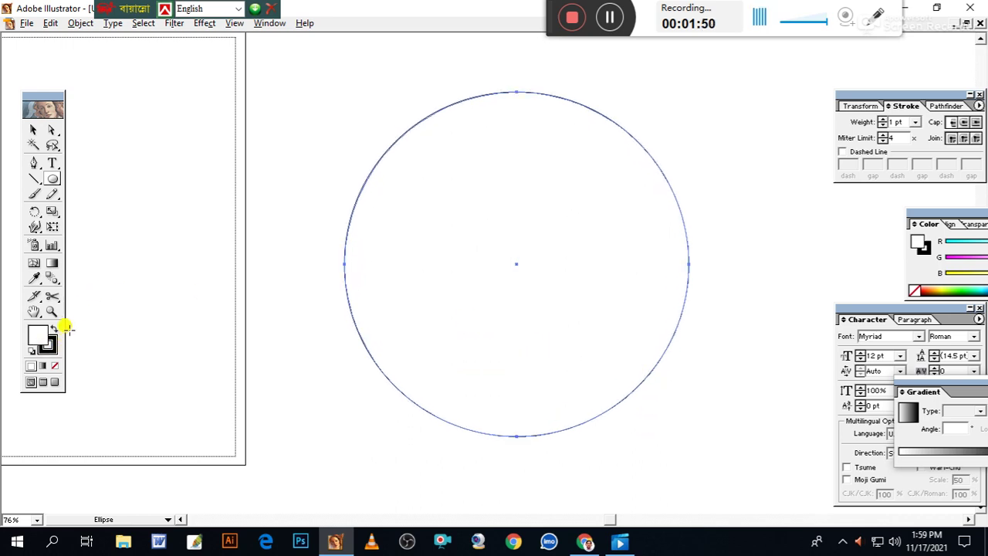
pyautogui.click(36, 128)
pyautogui.click(199, 148)
pyautogui.moveTo(454, 312); pyautogui.dragTo(416, 337)
pyautogui.moveTo(324, 96); pyautogui.dragTo(406, 158)
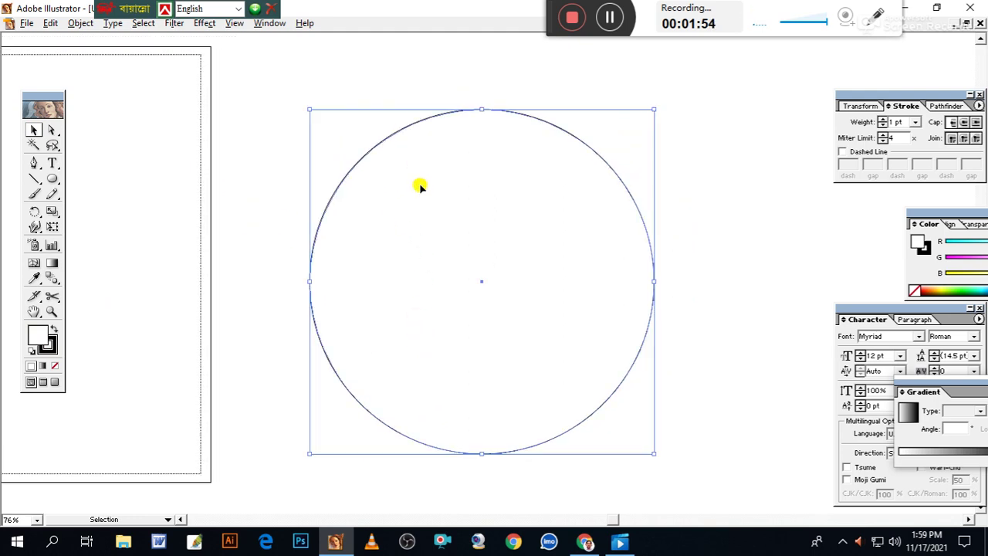
pyautogui.click(244, 193)
pyautogui.click(51, 130)
pyautogui.moveTo(310, 172); pyautogui.dragTo(357, 206)
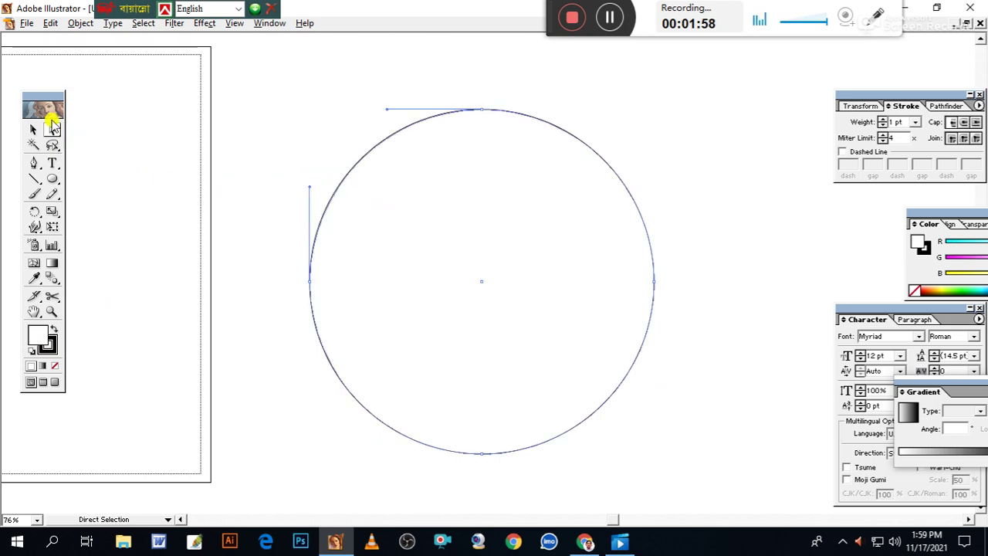
# Select the whole circle, remove its fill and give it a red stroke.
pyautogui.click(33, 129)
pyautogui.click(384, 184)
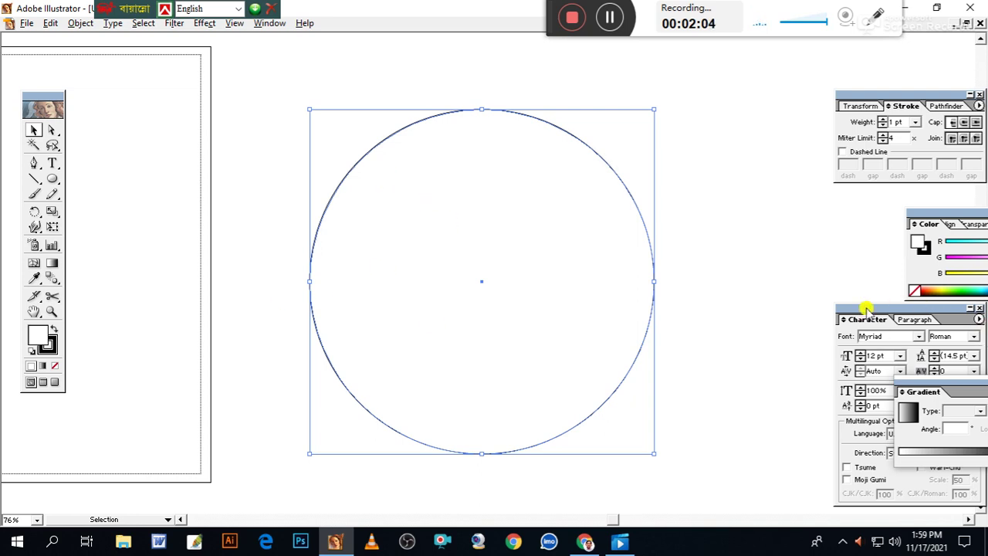
pyautogui.click(54, 366)
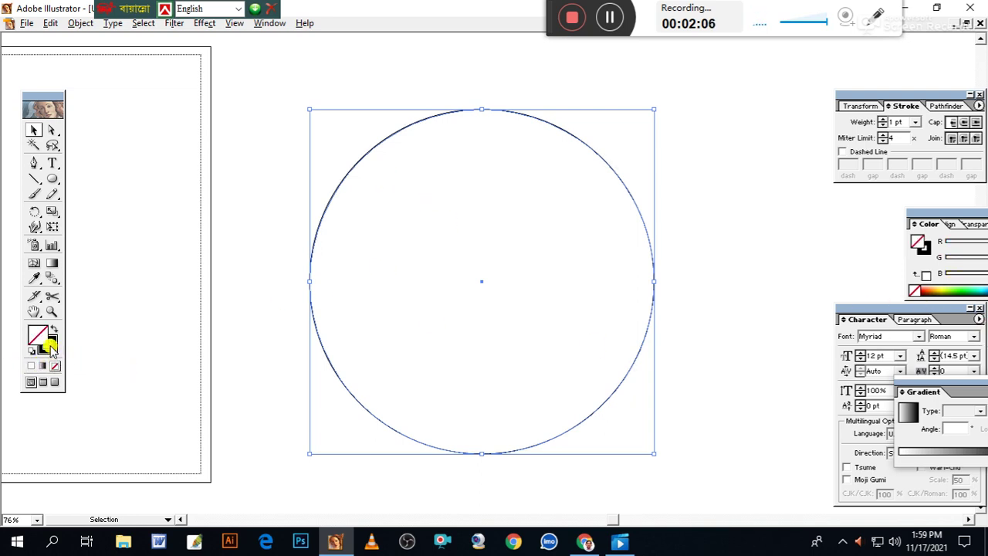
pyautogui.click(48, 346)
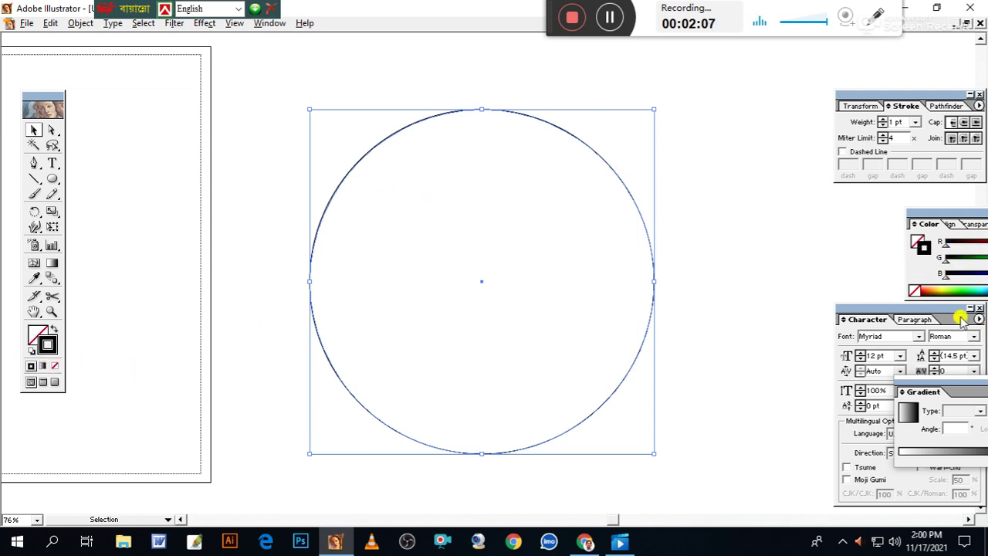
pyautogui.click(924, 290)
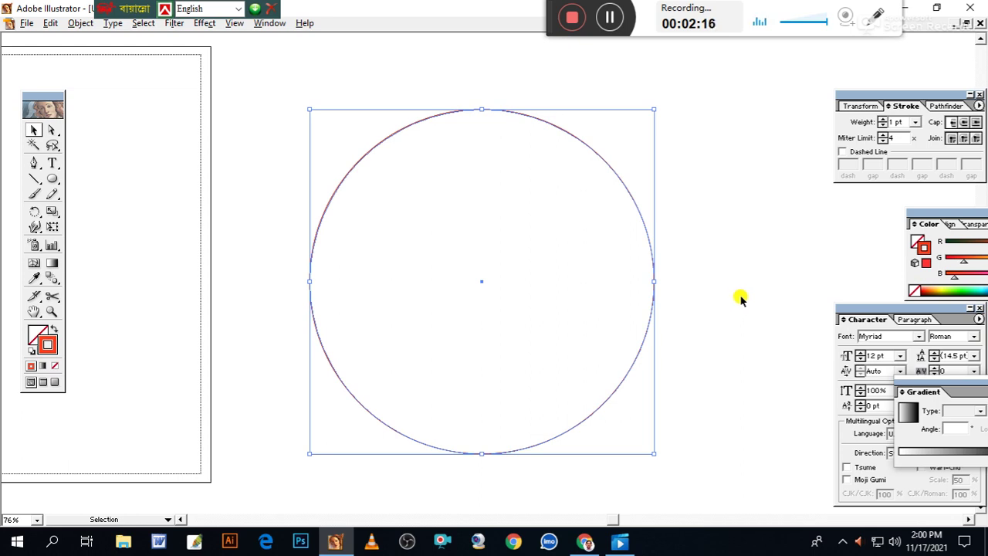
pyautogui.click(739, 299)
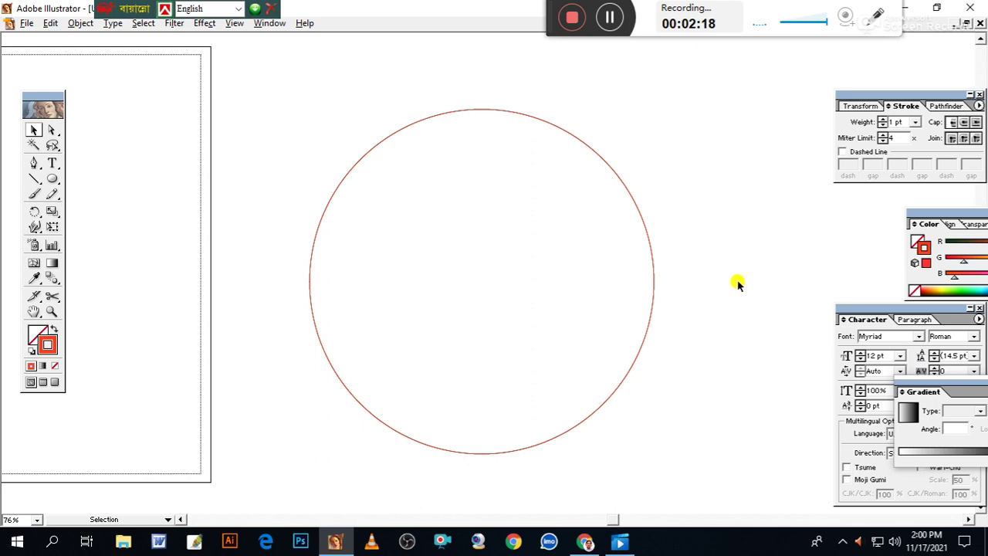
# Place a copy of the circle with white fill and black stroke exactly in front of the red circle.
pyautogui.click(583, 230)
pyautogui.press('shift')
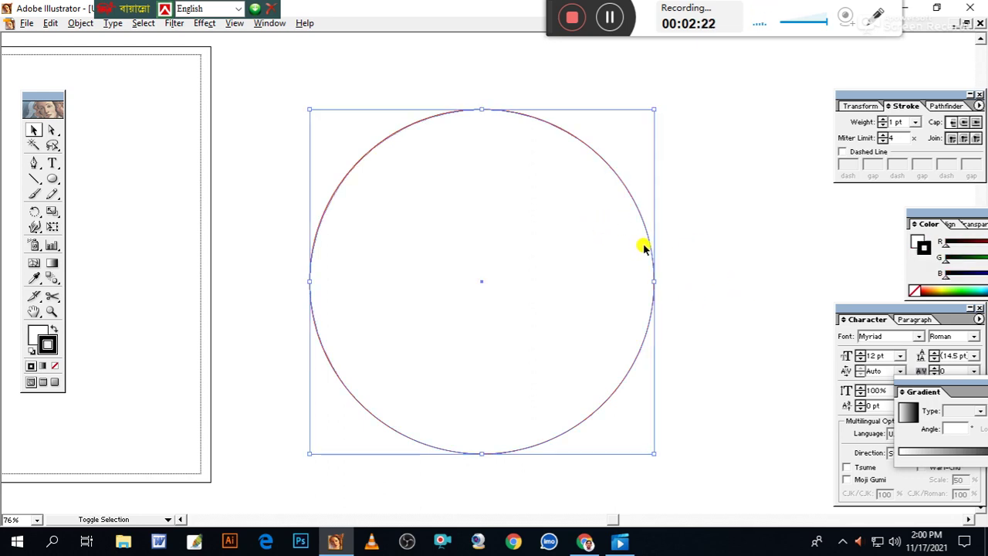
pyautogui.click(733, 230)
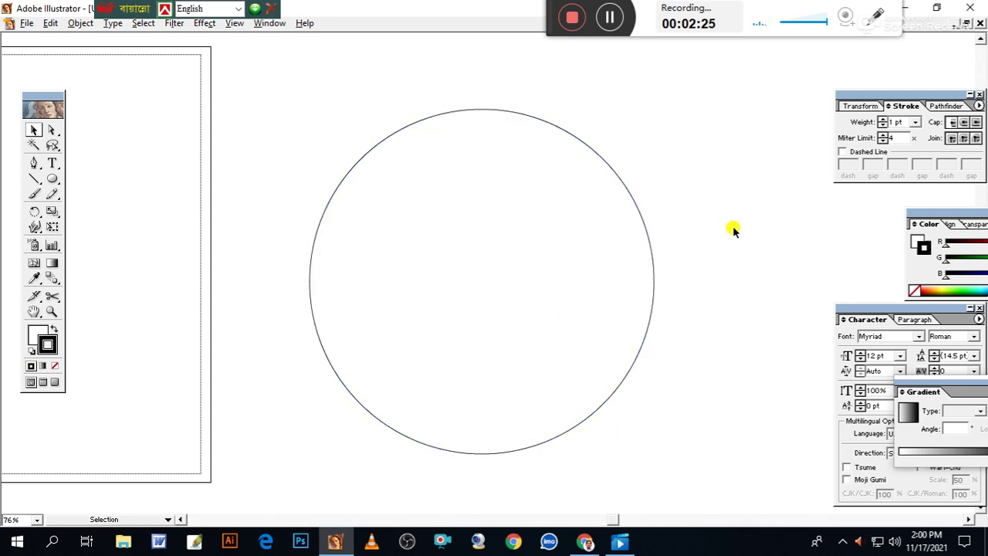
# Delete the lower-left quarter segment of the black circle, keeping the red circle behind it.
pyautogui.click(51, 133)
pyautogui.moveTo(328, 453); pyautogui.dragTo(429, 389)
pyautogui.click(427, 389)
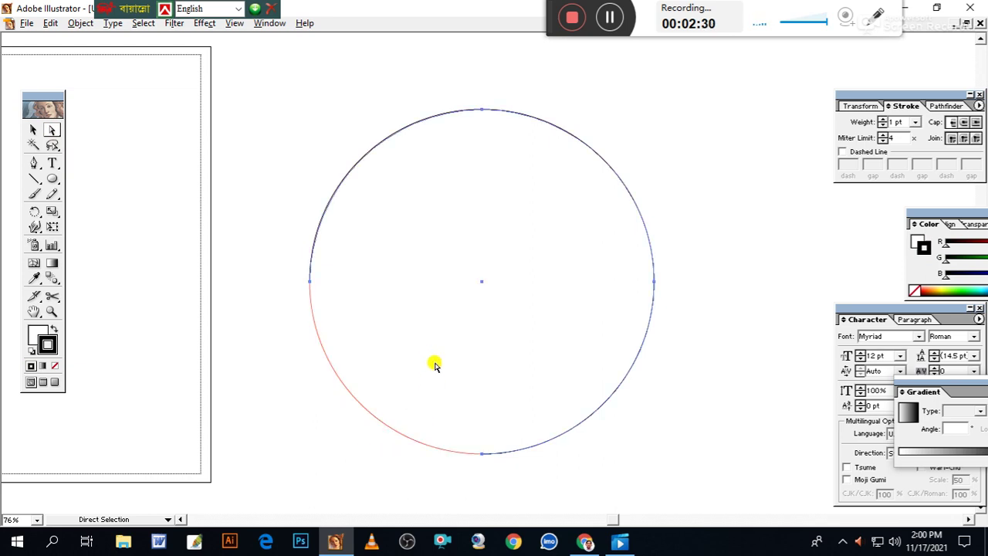
# Remove the fill from the open black arc and deselect it.
pyautogui.scroll(-3, 257, 298)
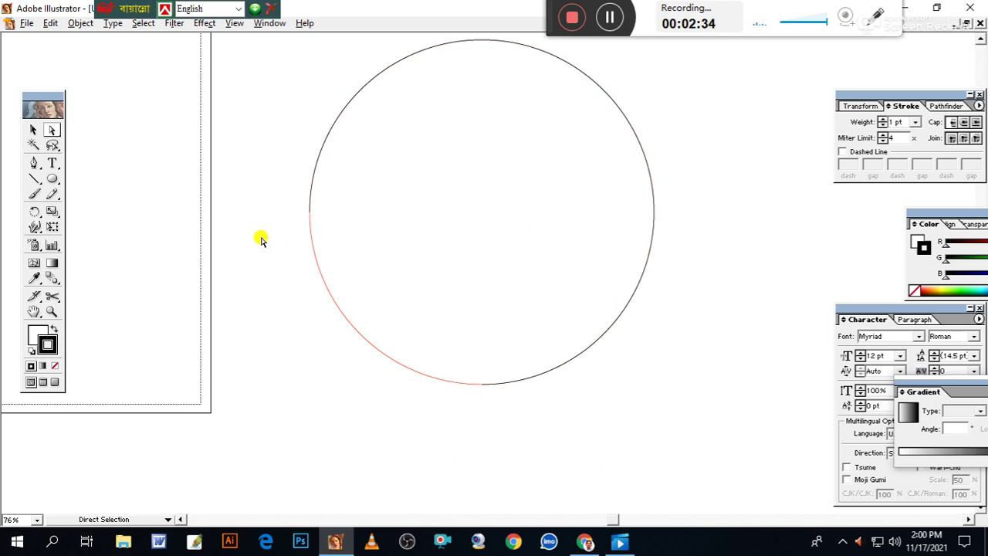
pyautogui.hotkey('ctrl', '1')
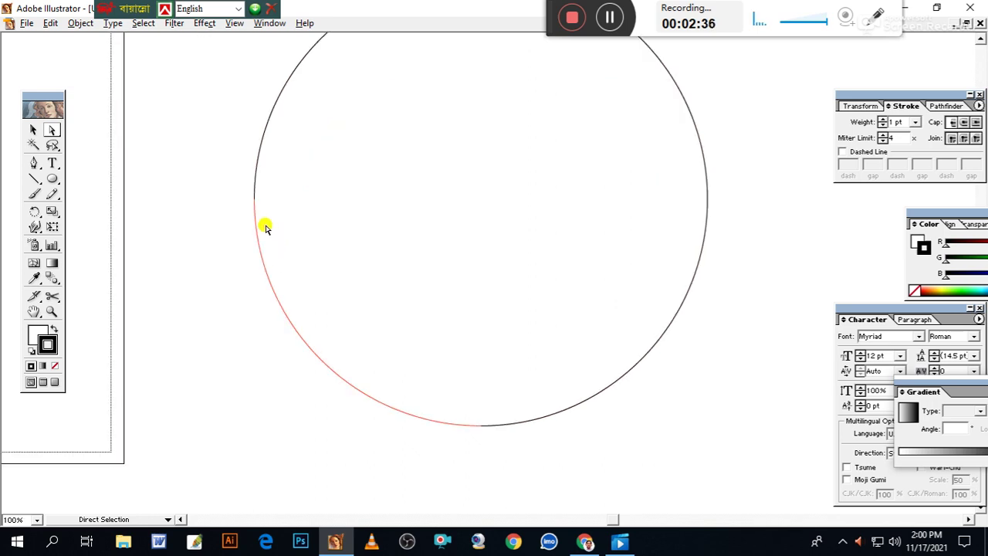
pyautogui.click(454, 229)
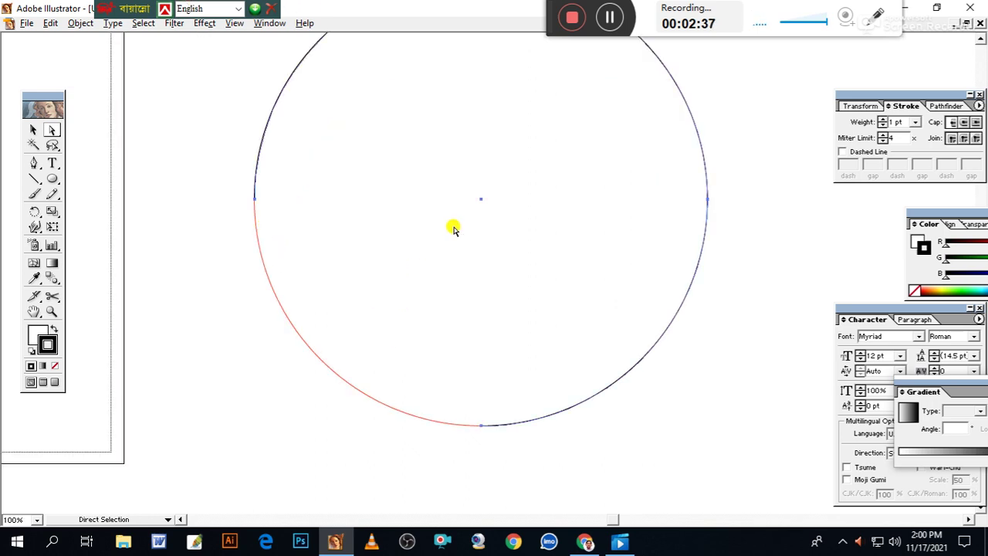
pyautogui.click(37, 335)
pyautogui.click(54, 366)
pyautogui.click(159, 333)
# Add an anchor point on the black arc a short distance before each of its two open ends.
pyautogui.click(36, 165)
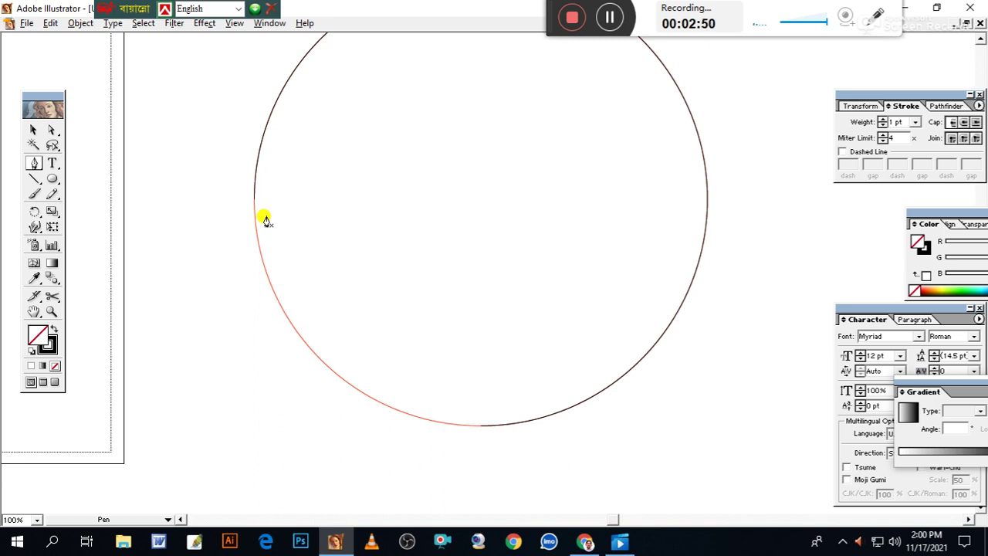
pyautogui.click(31, 129)
pyautogui.moveTo(34, 164); pyautogui.dragTo(67, 164)
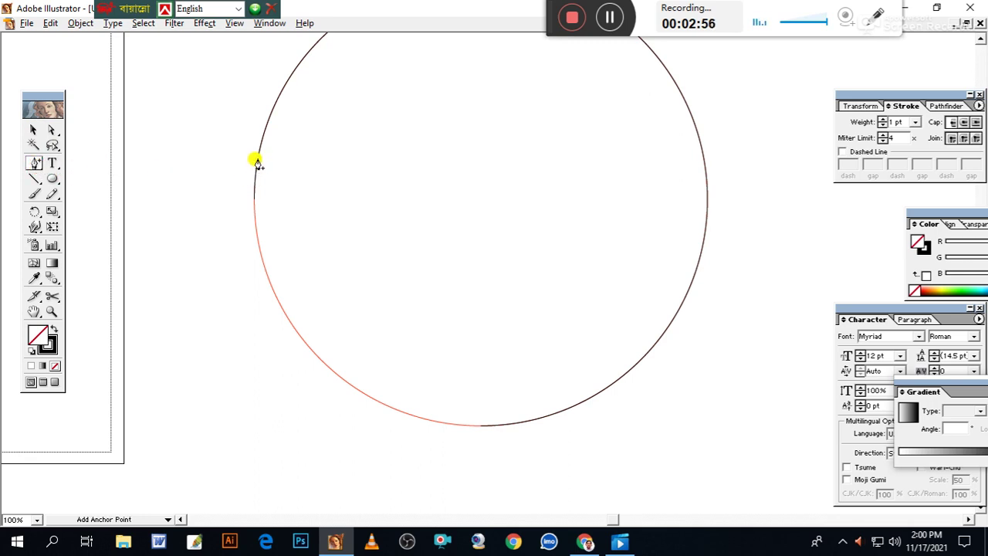
pyautogui.click(259, 162)
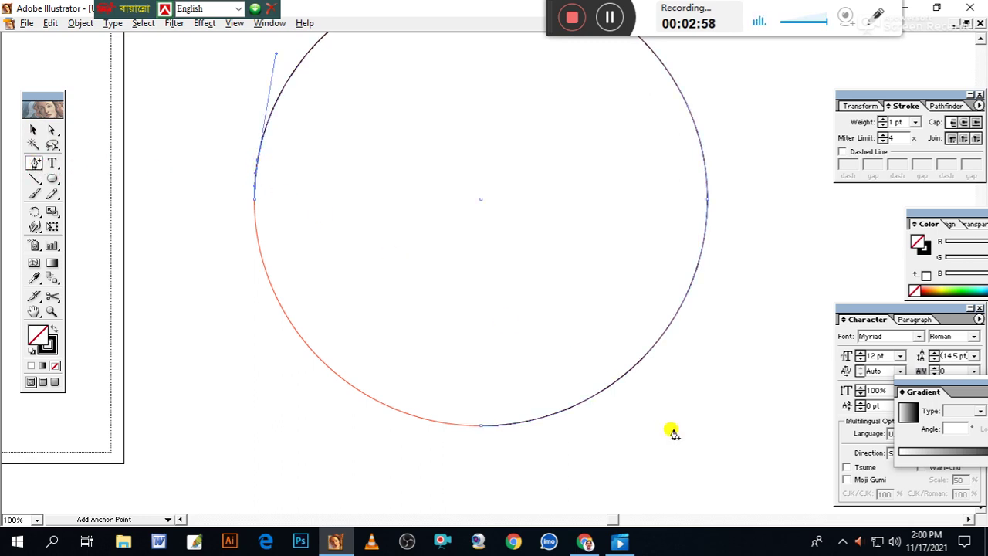
pyautogui.click(530, 421)
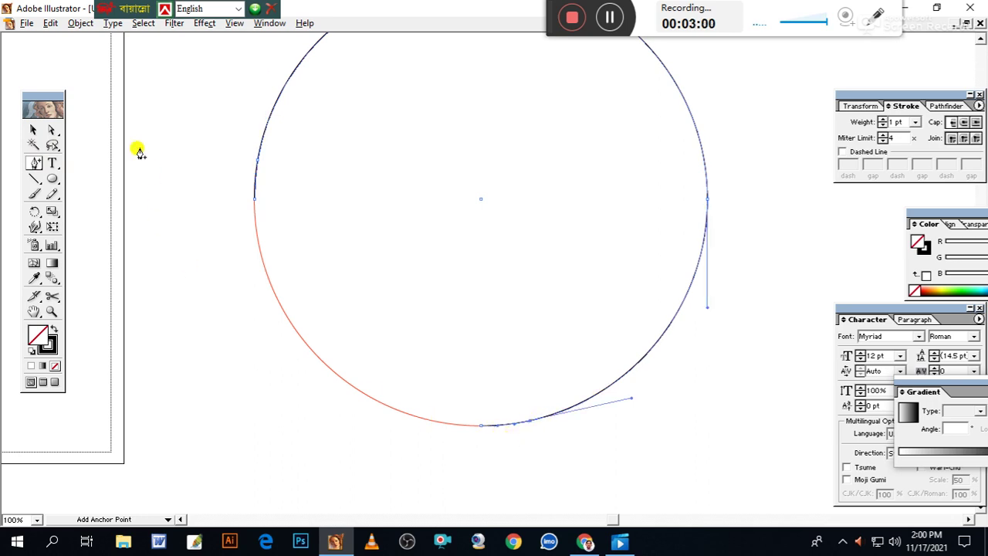
# Delete the short segments between the added anchor points and the black arc's open ends.
pyautogui.click(51, 129)
pyautogui.moveTo(242, 224); pyautogui.dragTo(278, 197)
pyautogui.click(279, 197)
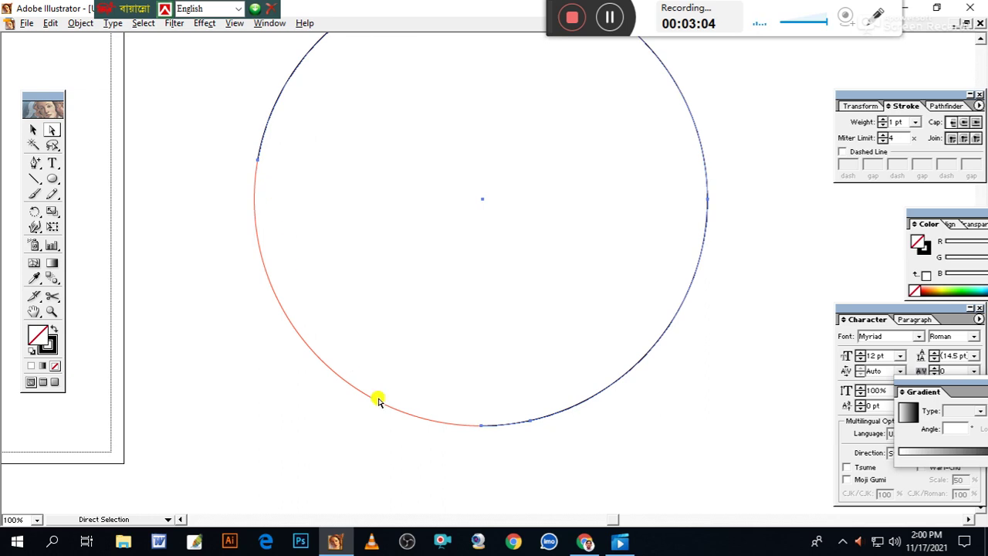
pyautogui.moveTo(440, 398); pyautogui.dragTo(476, 452)
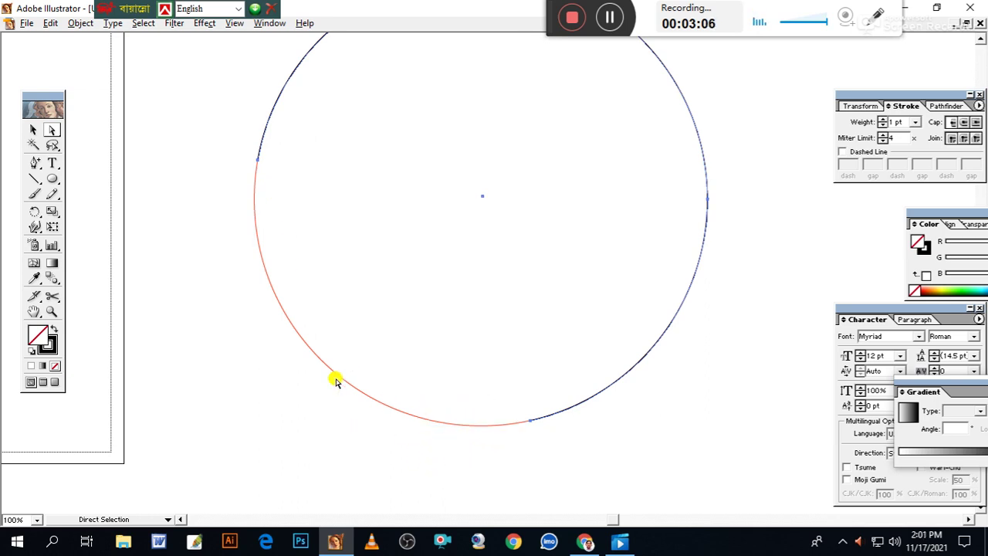
# Draw a straight diagonal line with the Pen tool across the black arc's opening, ending just inside the circle at both sides.
pyautogui.click(35, 164)
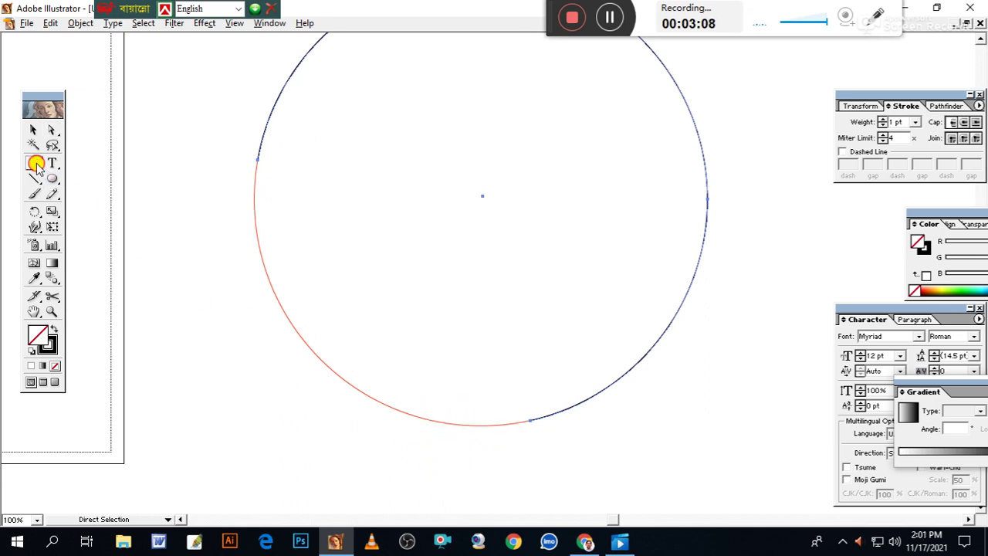
pyautogui.click(271, 187)
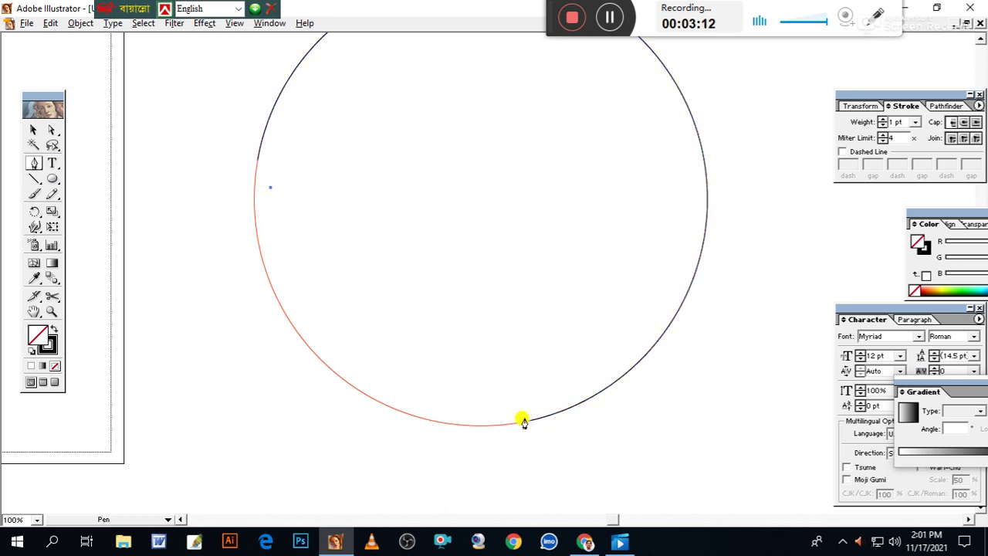
pyautogui.click(497, 409)
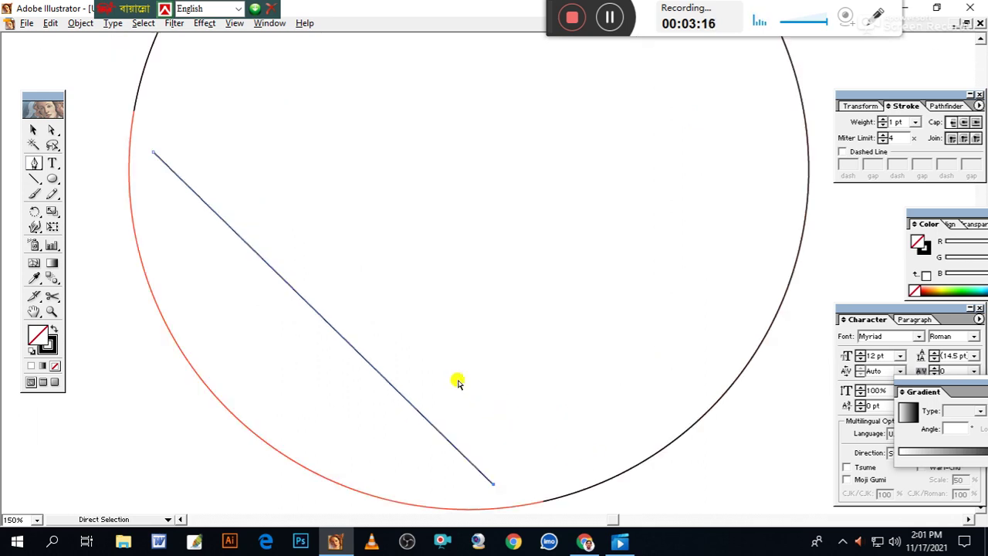
# Join the diagonal line's lower end to the black arc's bottom end with a smooth rounded curve.
pyautogui.hotkey('ctrl', '+')
pyautogui.moveTo(533, 393); pyautogui.dragTo(494, 325)
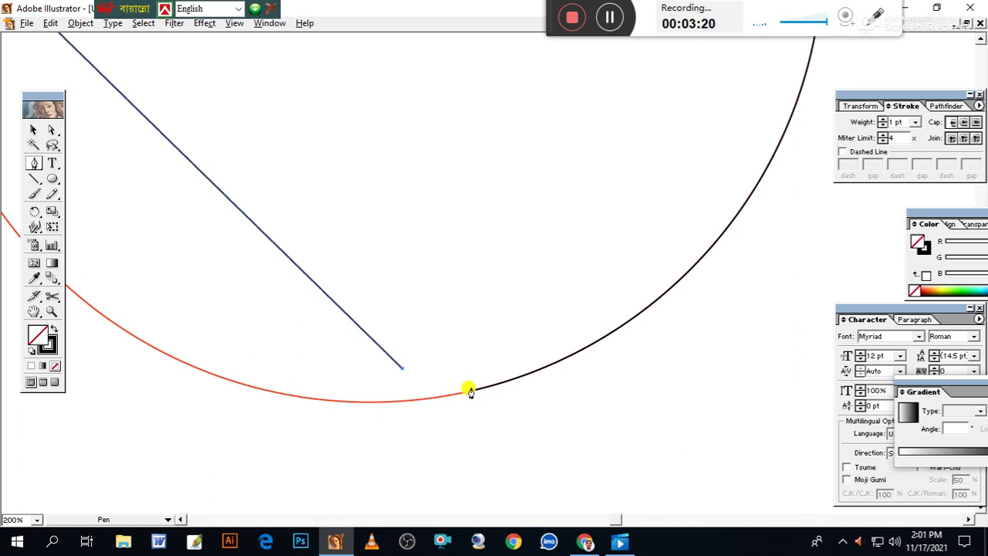
pyautogui.moveTo(450, 395); pyautogui.dragTo(469, 395)
pyautogui.moveTo(469, 395); pyautogui.dragTo(518, 390)
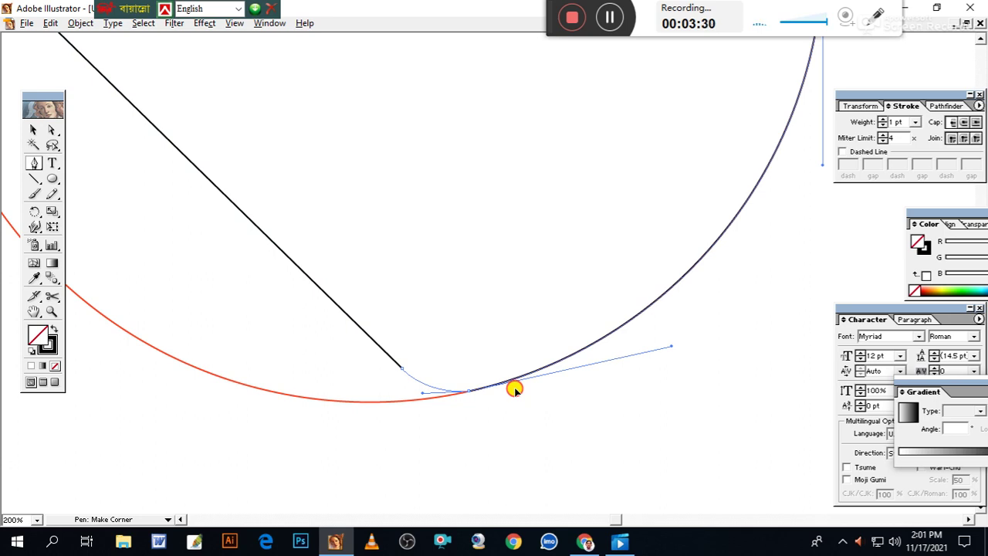
pyautogui.click(514, 388)
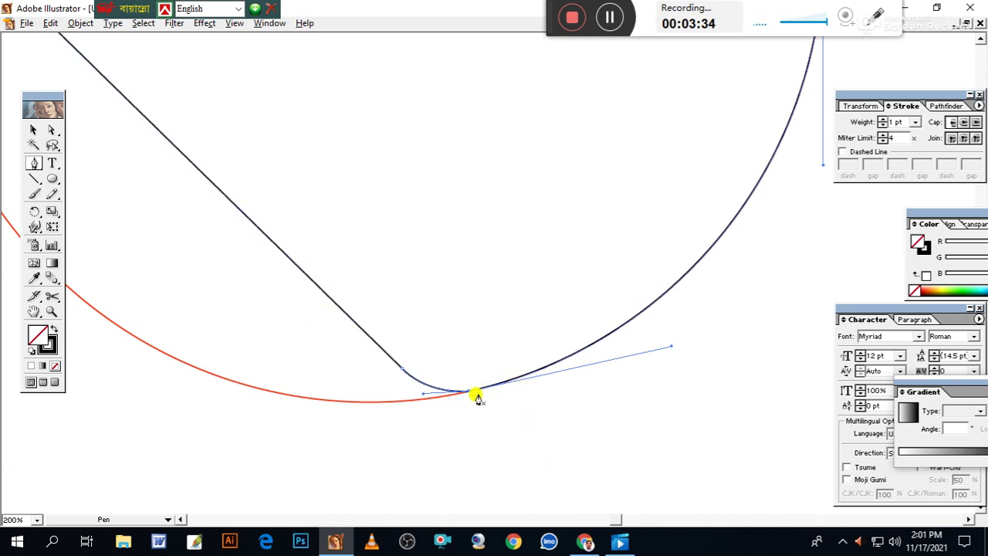
# Join the black arc's upper-left end to the diagonal line's upper end with a short rounded curve, closing the shape.
pyautogui.scroll(2, 547, 320)
pyautogui.hscroll(-3, 579, 340)
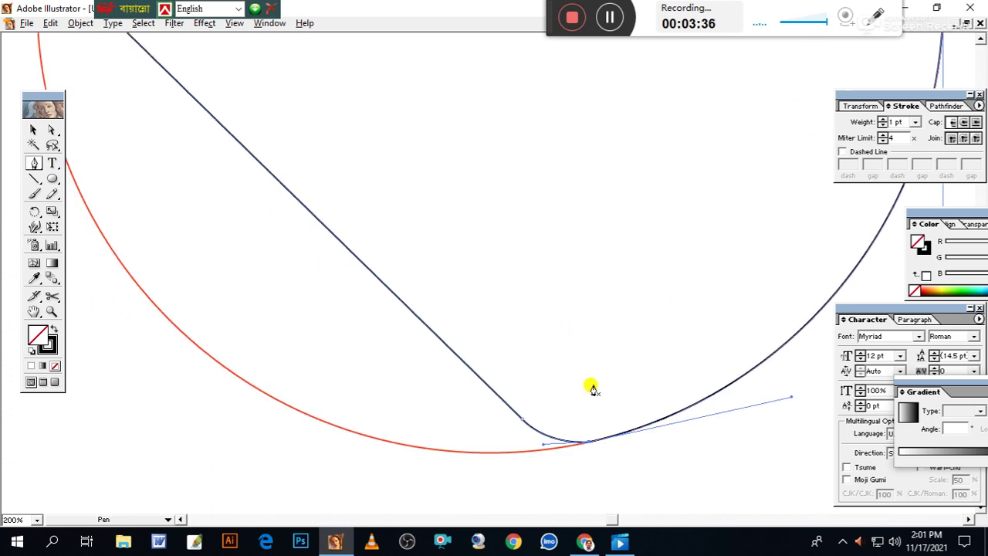
pyautogui.moveTo(514, 371); pyautogui.dragTo(750, 388)
pyautogui.scroll(2, 474, 326)
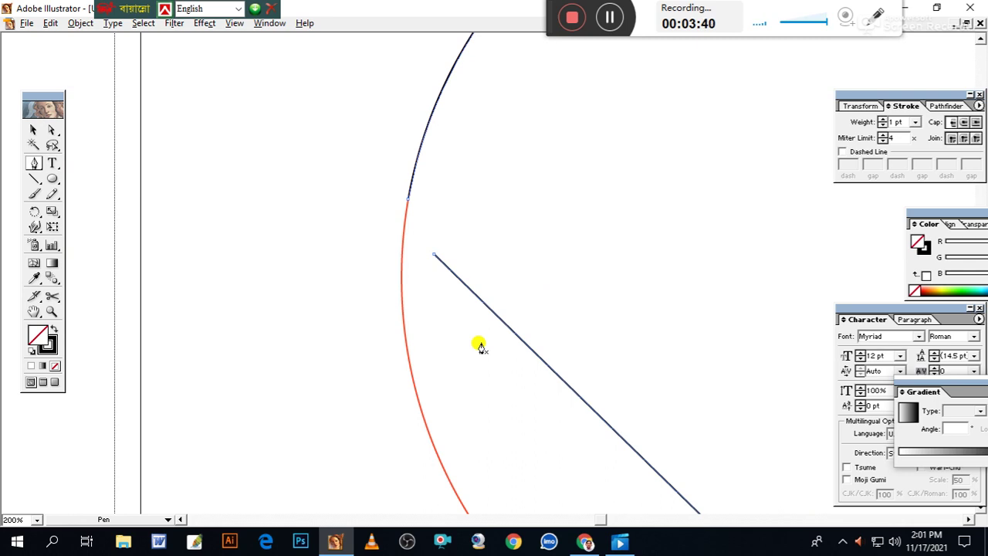
pyautogui.click(406, 202)
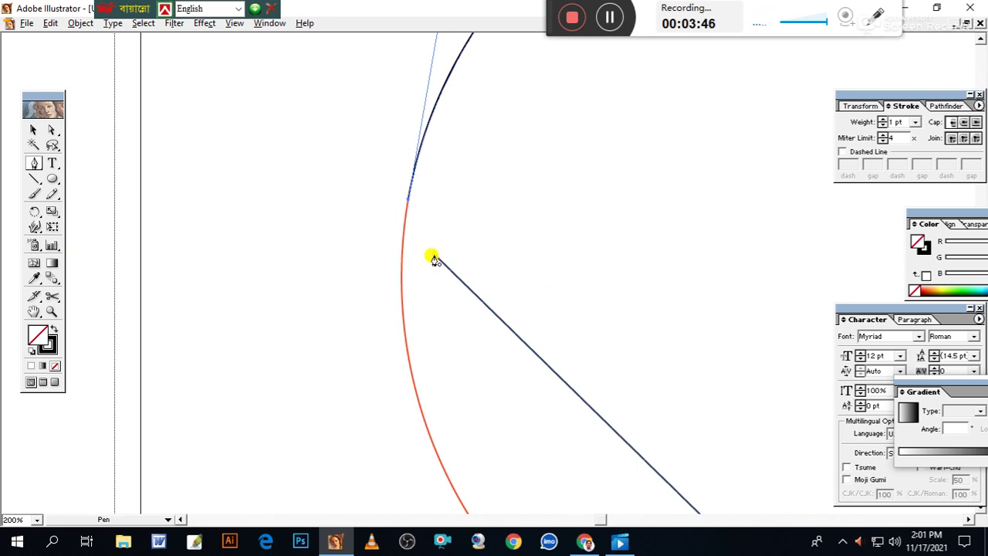
pyautogui.moveTo(434, 259); pyautogui.dragTo(458, 278)
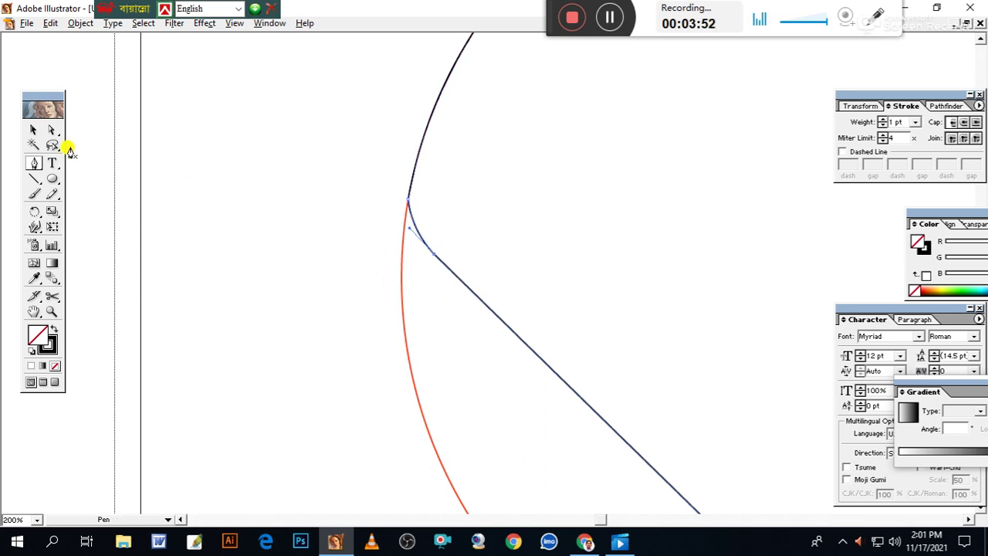
# Examine the closed black outline and its rounded corners against the red reference circle at 100% zoom.
pyautogui.click(35, 133)
pyautogui.click(254, 182)
pyautogui.moveTo(360, 287); pyautogui.dragTo(304, 218)
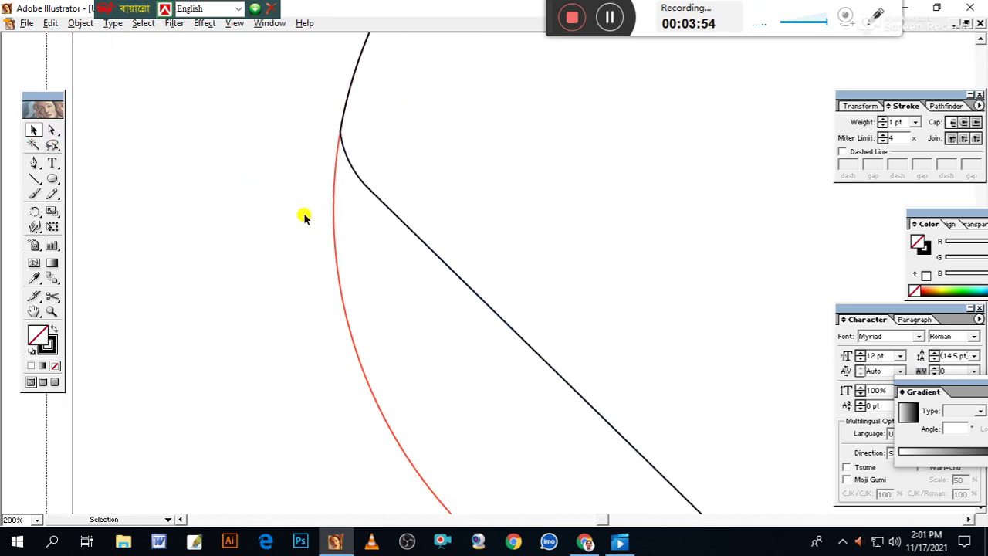
pyautogui.hotkey('ctrl', '1')
pyautogui.moveTo(408, 327)
pyautogui.mouseDown()
pyautogui.moveTo(322, 307)
pyautogui.moveTo(288, 269)
pyautogui.mouseUp()
pyautogui.moveTo(339, 306); pyautogui.dragTo(278, 335)
pyautogui.moveTo(404, 342)
pyautogui.mouseDown()
pyautogui.moveTo(404, 384)
pyautogui.moveTo(450, 357)
pyautogui.mouseUp()
pyautogui.moveTo(390, 357)
pyautogui.mouseDown()
pyautogui.moveTo(429, 359)
pyautogui.moveTo(404, 360)
pyautogui.mouseUp()
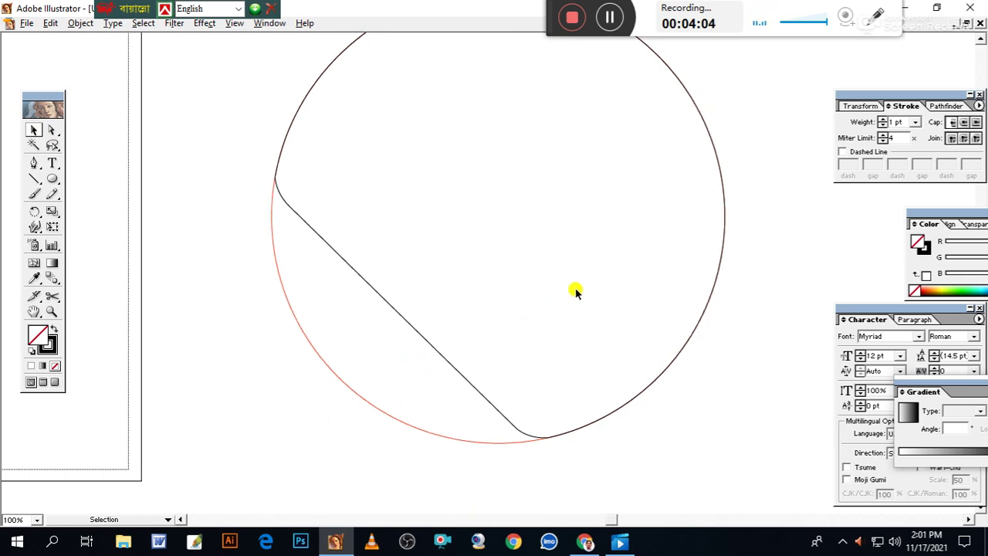
pyautogui.moveTo(599, 274); pyautogui.dragTo(584, 315)
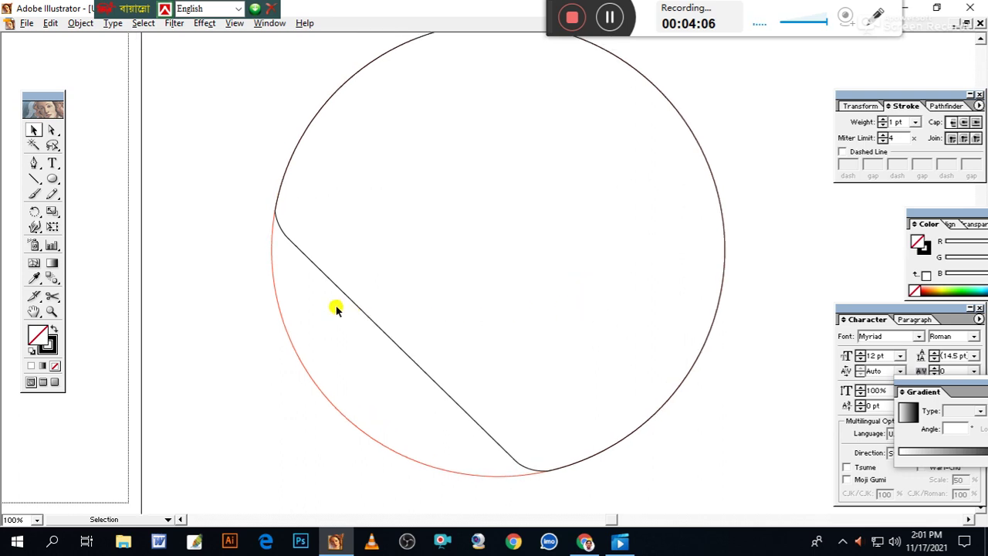
pyautogui.moveTo(249, 346); pyautogui.dragTo(357, 389)
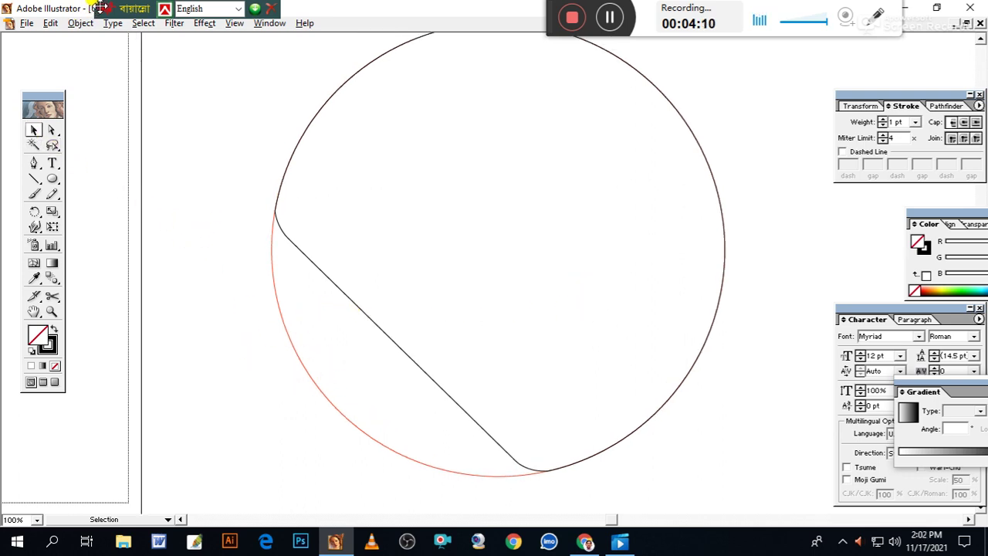
# Unlock the red reference circle and bring it in front of the black shape.
pyautogui.moveTo(96, 9); pyautogui.dragTo(282, 11)
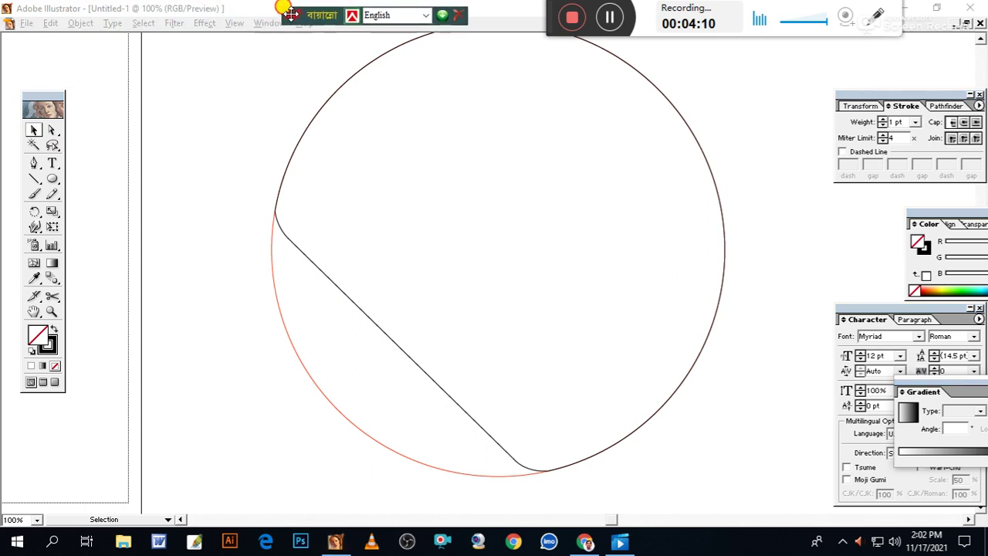
pyautogui.click(77, 23)
pyautogui.click(87, 114)
pyautogui.click(198, 132)
pyautogui.moveTo(260, 294); pyautogui.dragTo(315, 321)
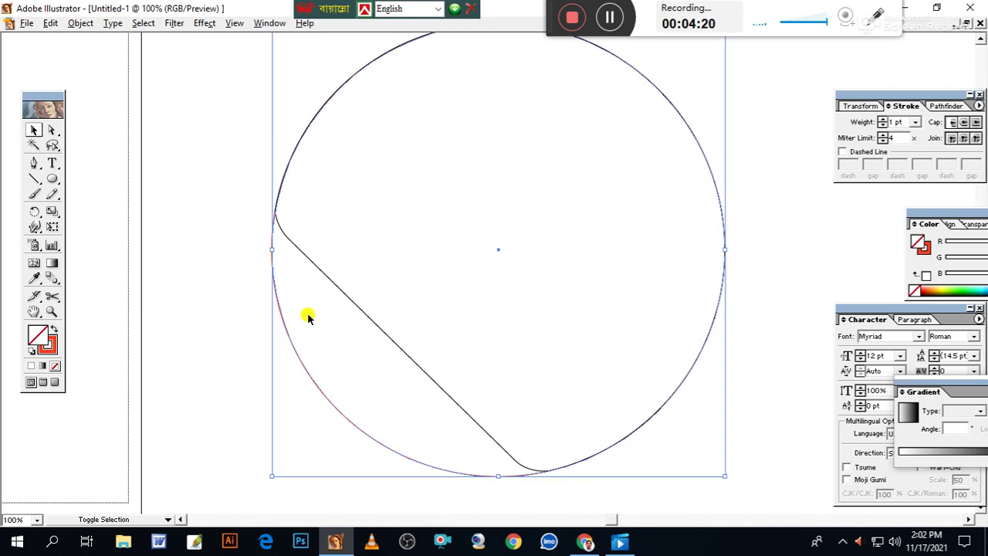
pyautogui.click(188, 216)
pyautogui.click(272, 250)
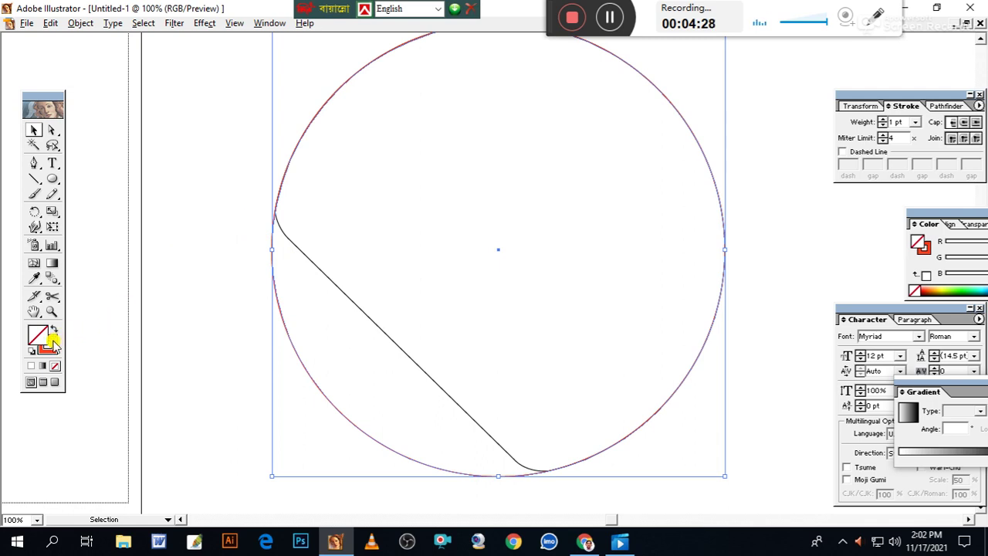
pyautogui.click(203, 283)
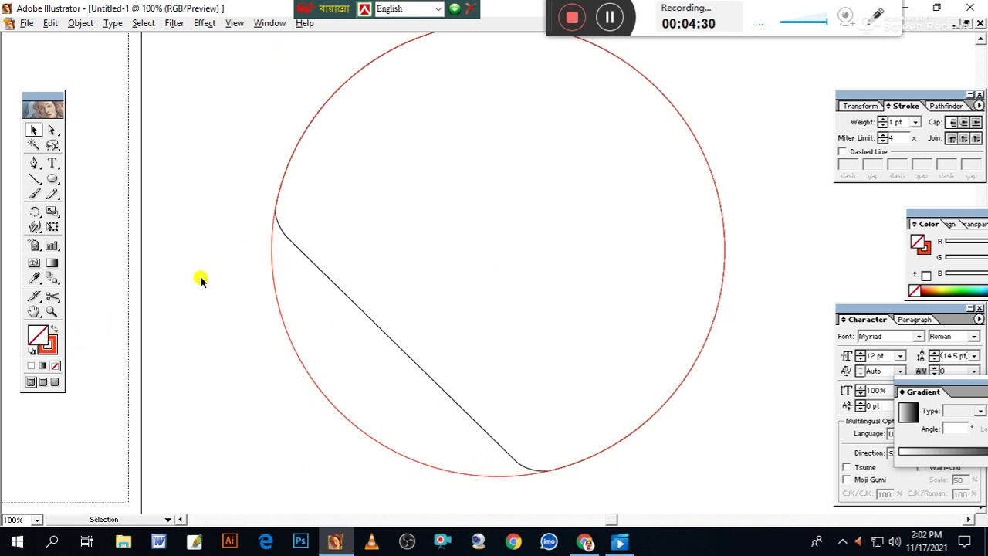
# Add anchor points to the red circle at both junctions where the black rounded corners meet it.
pyautogui.hotkey('ctrl', '+')
pyautogui.hscroll(-2, 336, 229)
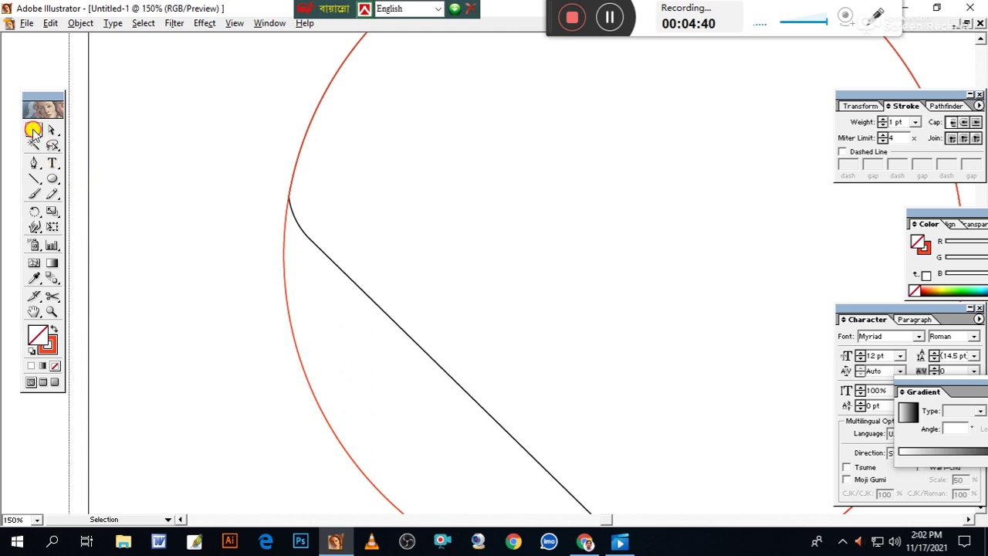
pyautogui.click(284, 272)
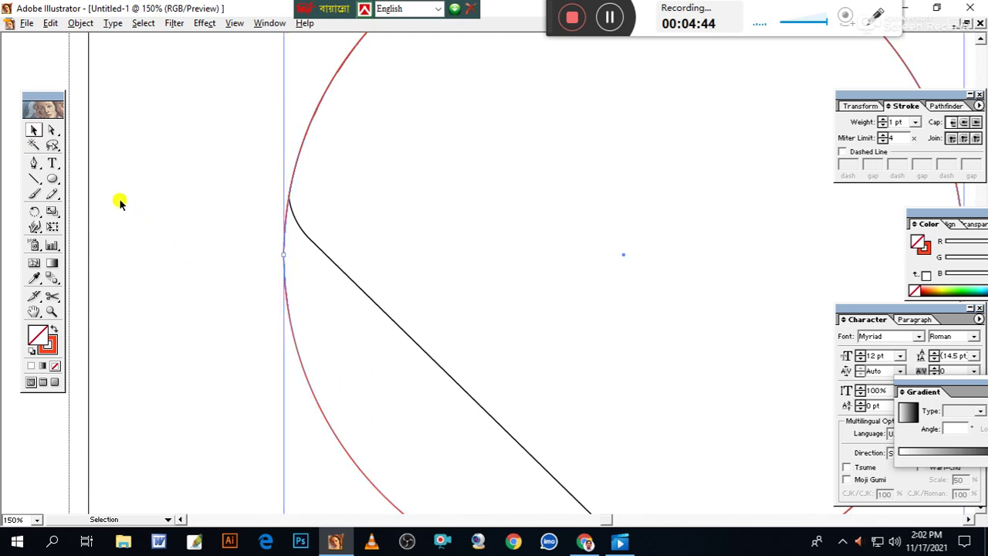
pyautogui.moveTo(35, 167); pyautogui.dragTo(68, 168)
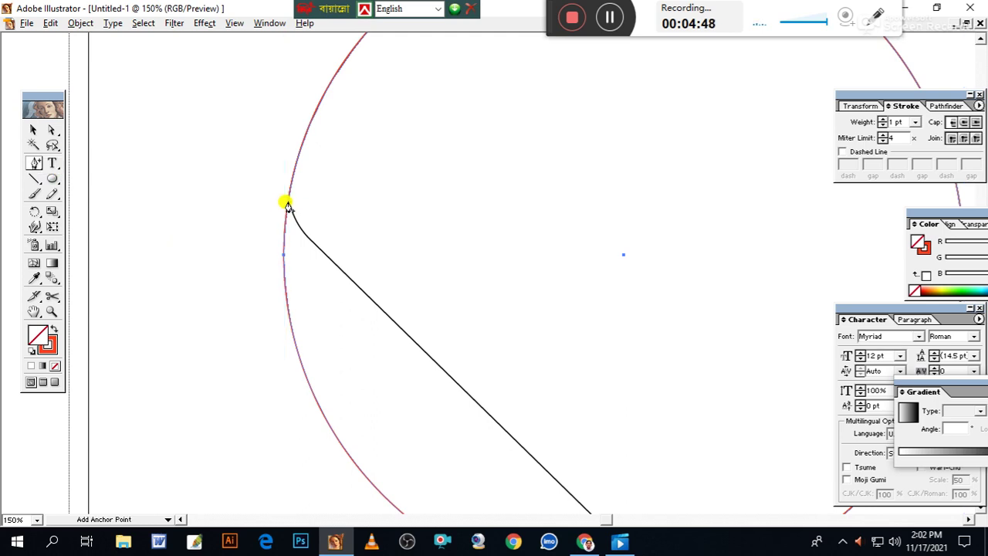
pyautogui.click(286, 203)
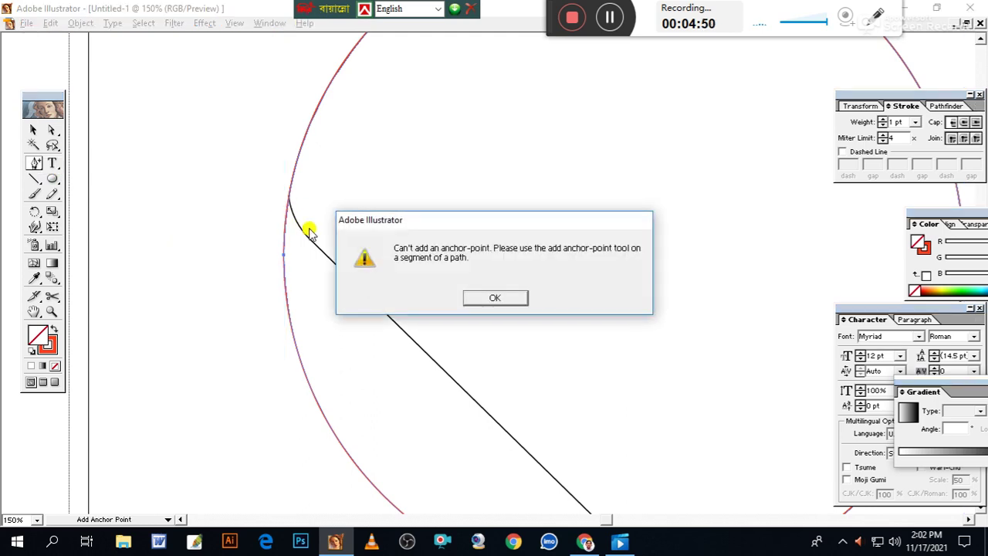
pyautogui.click(482, 301)
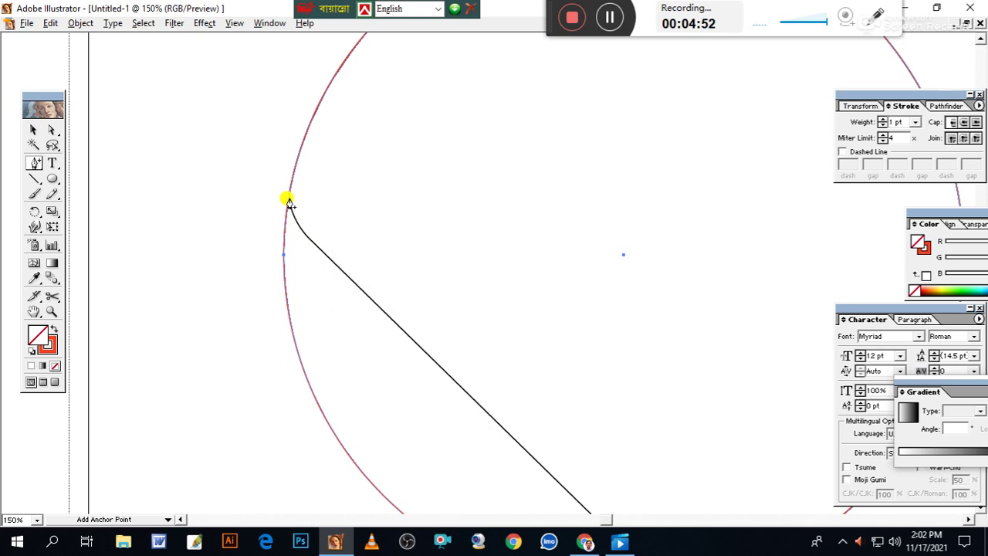
pyautogui.moveTo(435, 353); pyautogui.dragTo(401, 252)
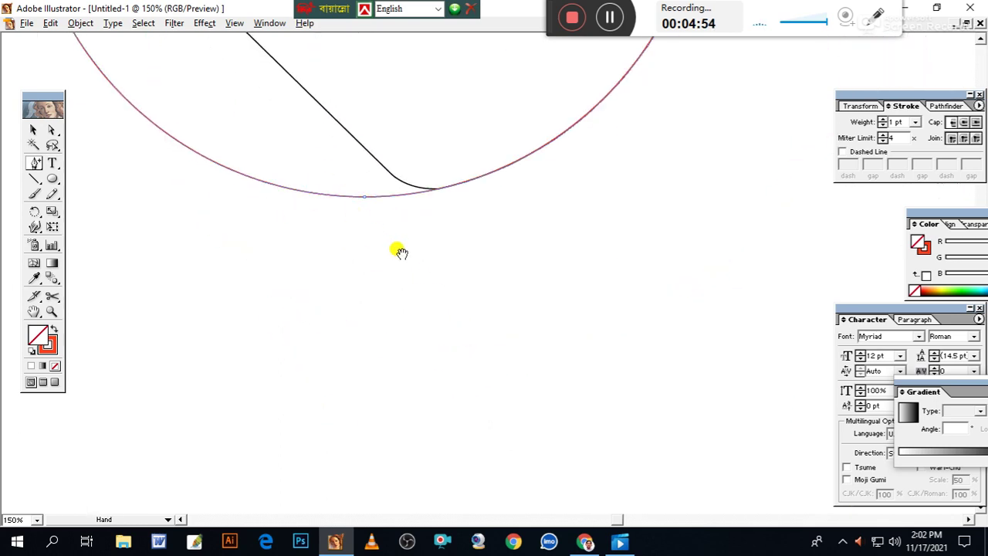
pyautogui.click(436, 193)
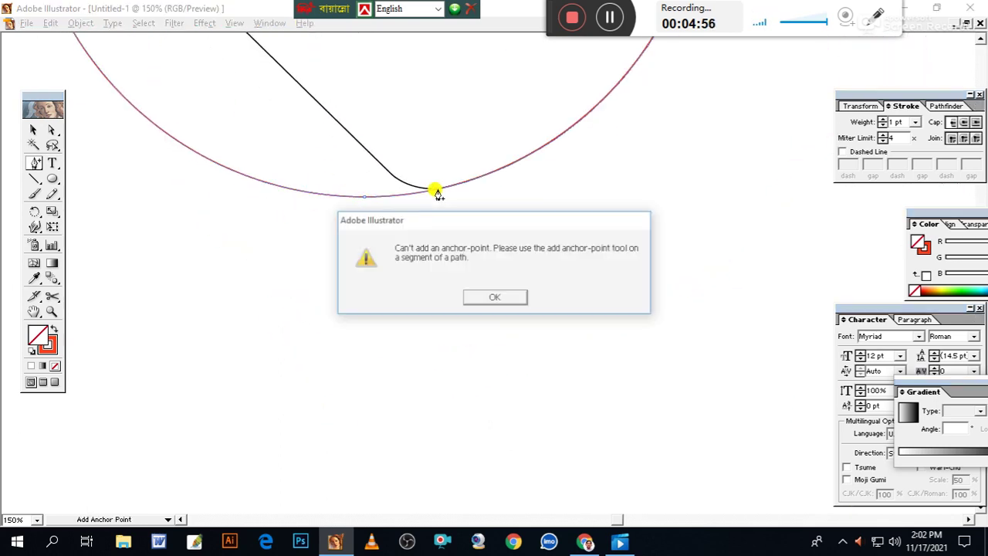
pyautogui.click(493, 298)
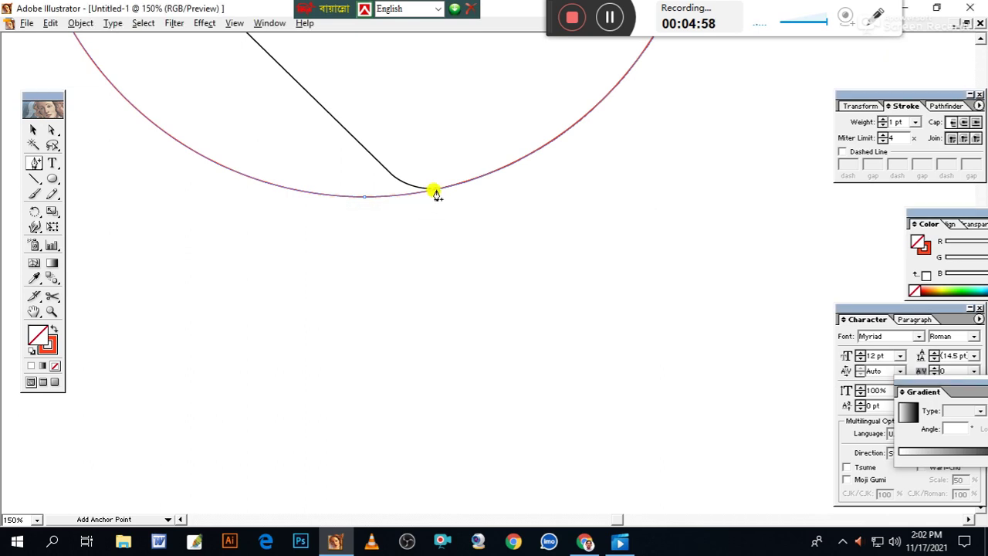
# Delete the red circle's topmost anchor point so the upper arc is removed.
pyautogui.moveTo(528, 189); pyautogui.dragTo(603, 476)
pyautogui.moveTo(559, 379); pyautogui.dragTo(579, 458)
pyautogui.moveTo(540, 334); pyautogui.dragTo(546, 347)
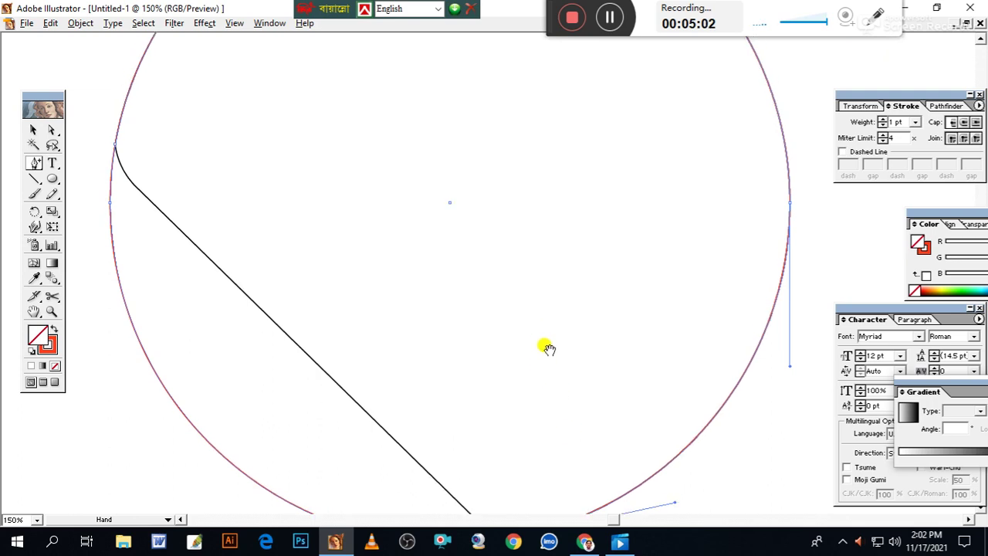
pyautogui.moveTo(586, 42); pyautogui.dragTo(549, 320)
pyautogui.click(51, 130)
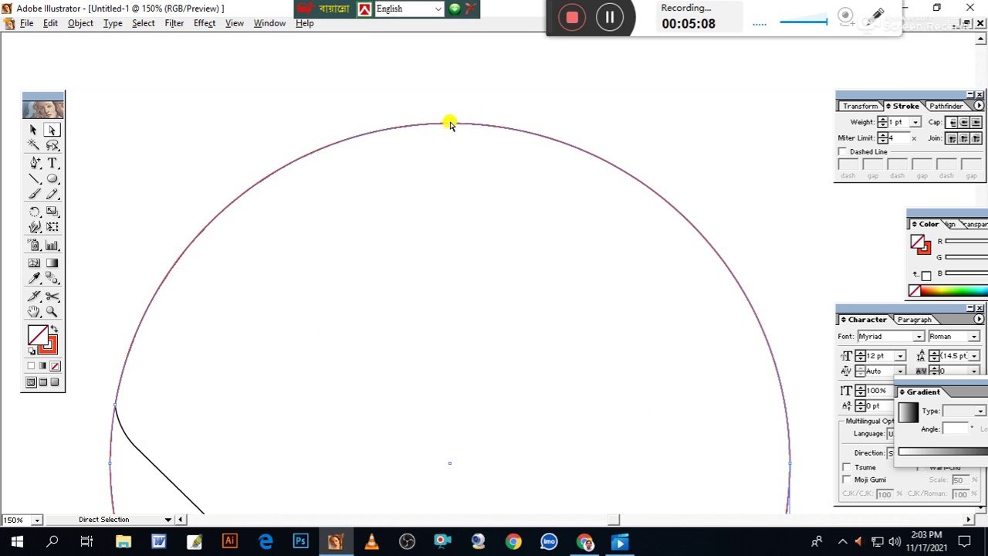
pyautogui.click(467, 152)
pyautogui.click(450, 123)
pyautogui.press('space')
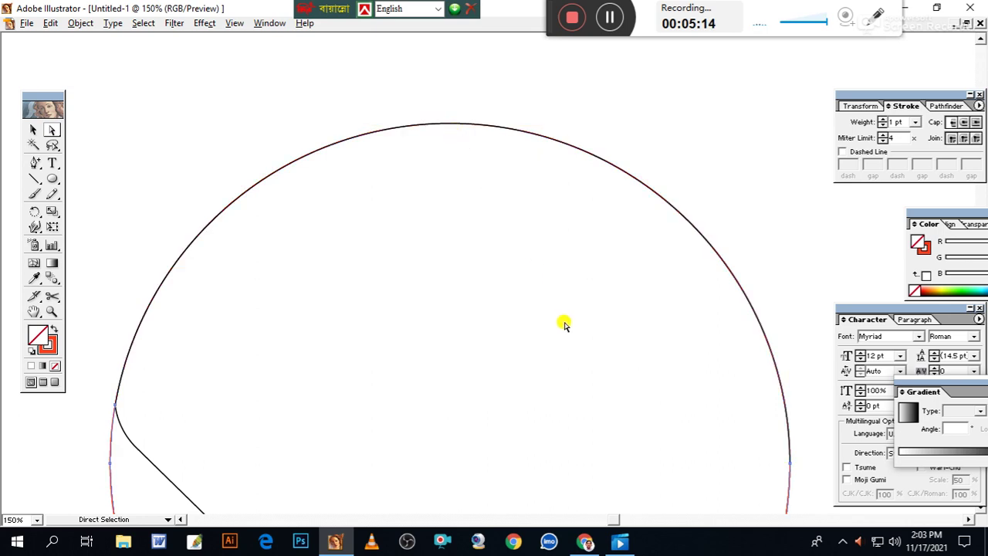
# Delete the red circle's right-hand anchor point, leaving only the lower-left arc between the two junctions.
pyautogui.moveTo(514, 345); pyautogui.dragTo(422, 223)
pyautogui.moveTo(558, 322); pyautogui.dragTo(524, 277)
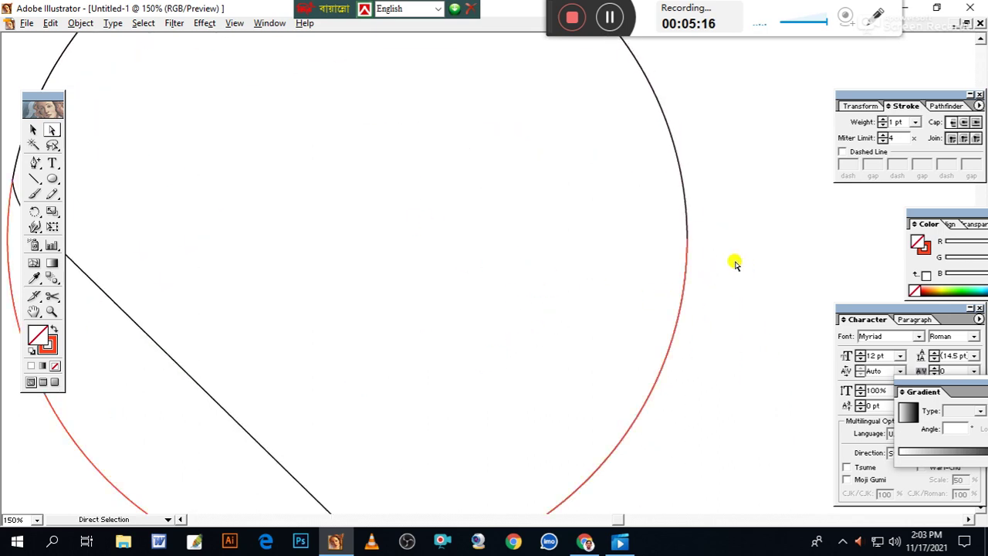
pyautogui.click(688, 241)
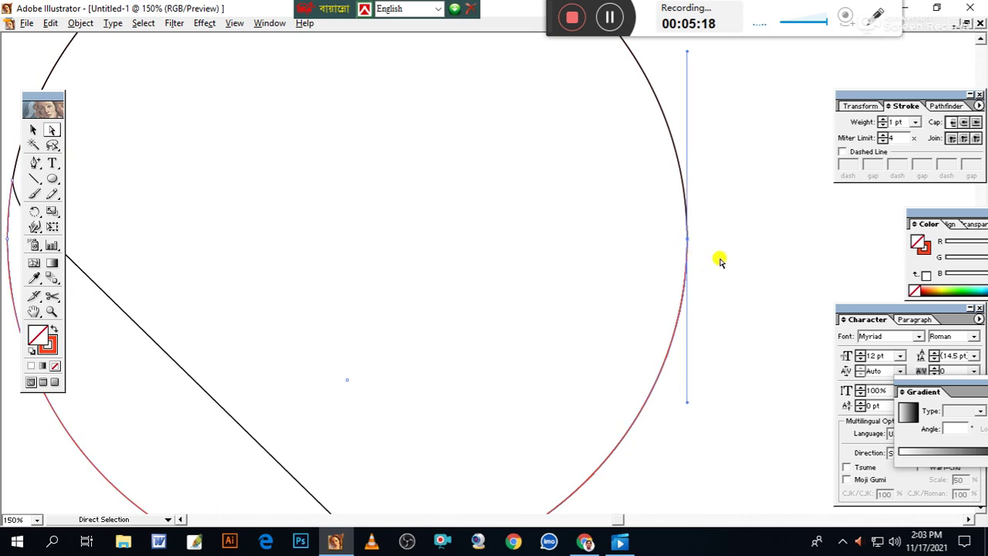
pyautogui.press('space')
pyautogui.moveTo(528, 397); pyautogui.dragTo(647, 289)
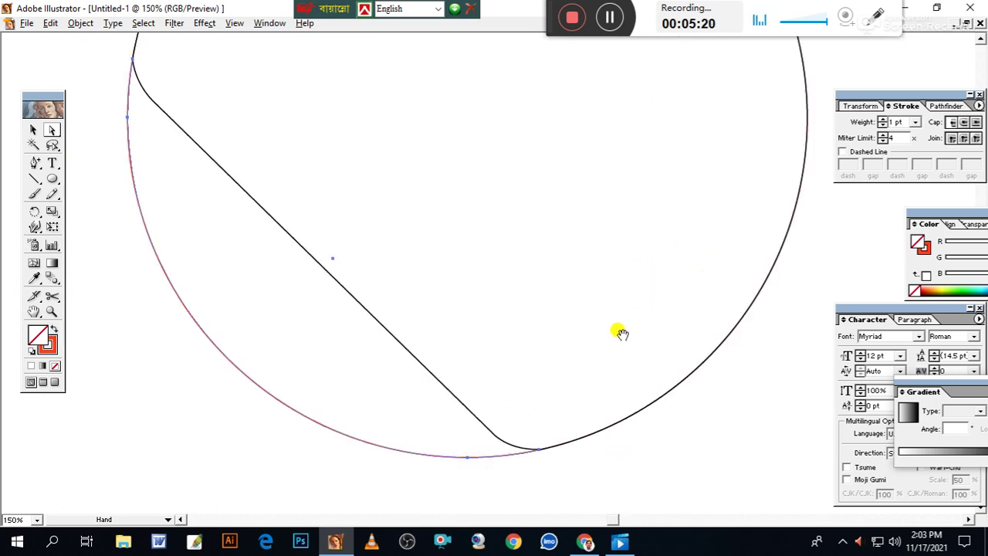
pyautogui.moveTo(623, 342); pyautogui.dragTo(654, 406)
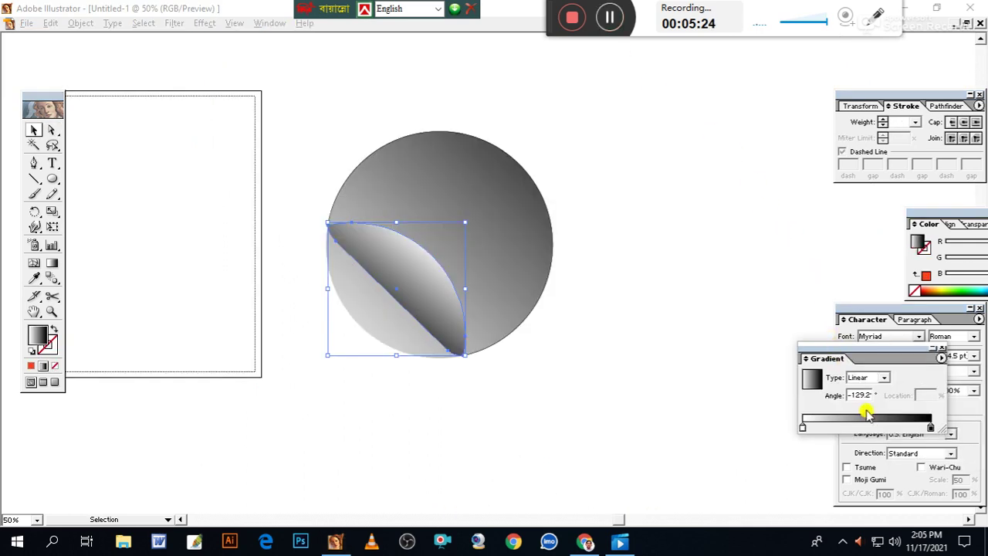
# Set the midpoint of the folded flap's linear gradient to 70.06%.
pyautogui.moveTo(868, 415); pyautogui.dragTo(891, 413)
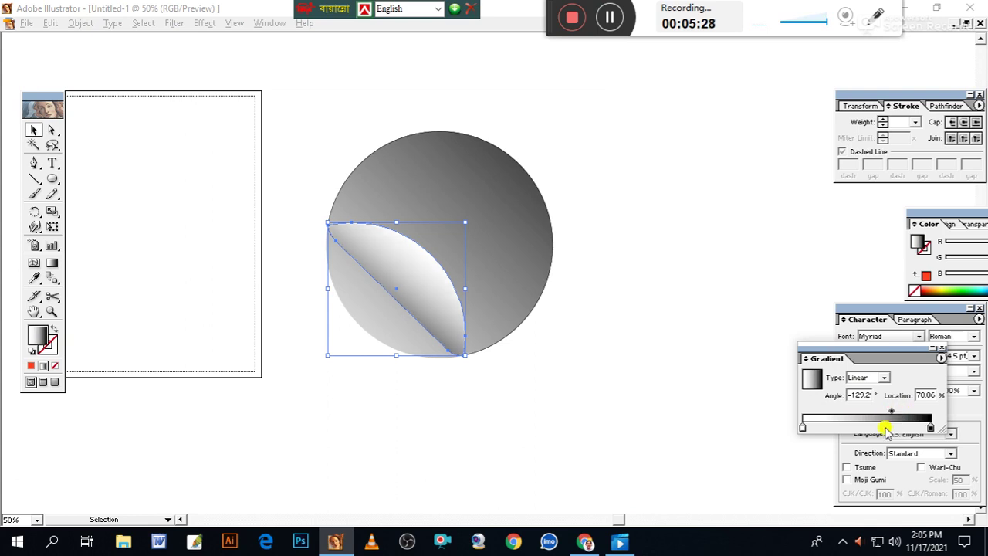
# Select the large circle behind the flap and move its white gradient stop to 24.16%.
pyautogui.click(52, 130)
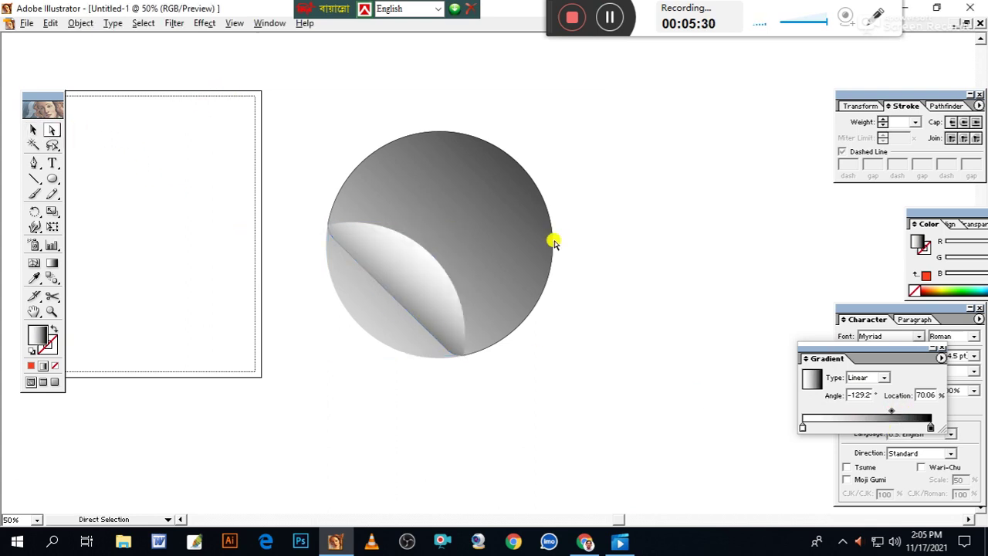
pyautogui.click(503, 237)
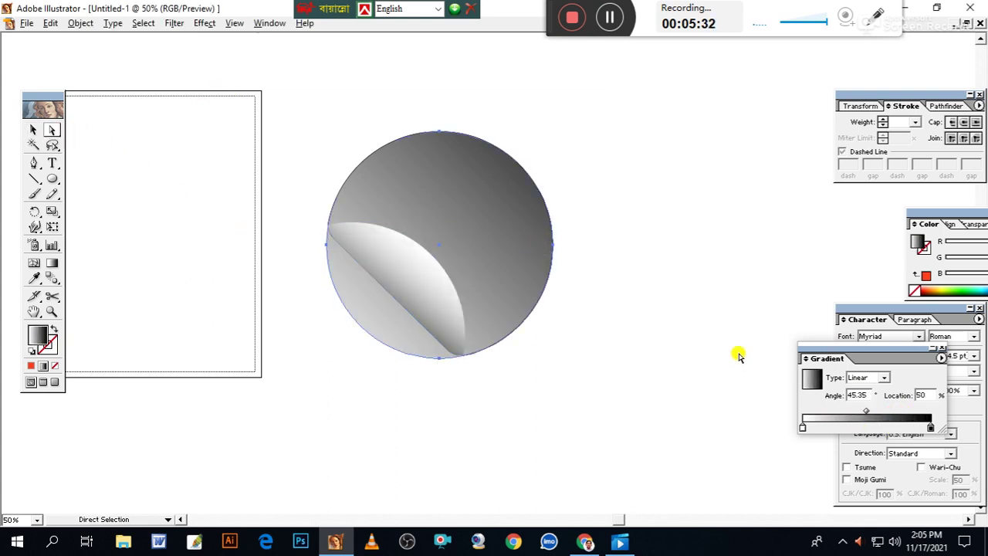
pyautogui.moveTo(804, 427); pyautogui.dragTo(833, 427)
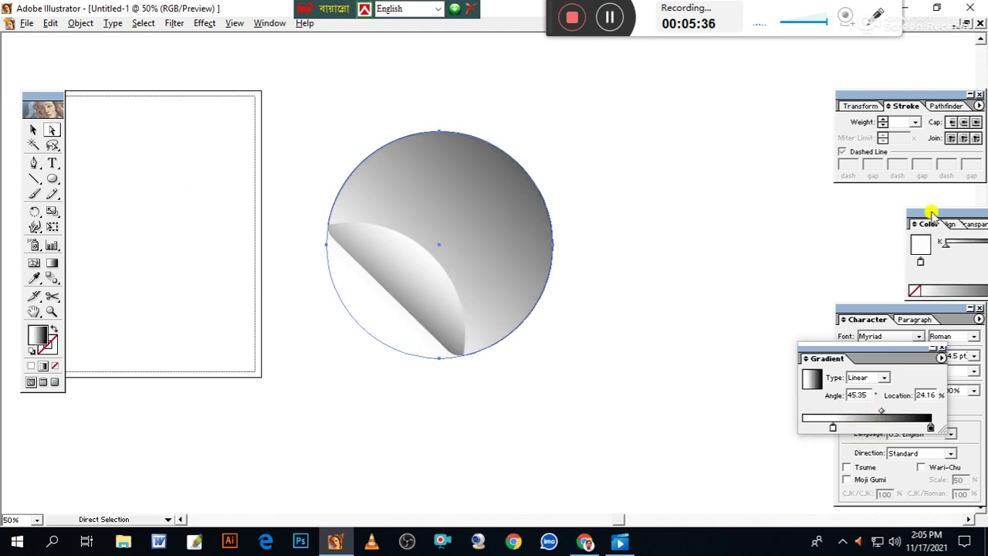
# Switch the colour sliders to RGB and recolour the circle's light gradient stop to amber, RGB 255, 201, 63.
pyautogui.moveTo(936, 216)
pyautogui.mouseDown()
pyautogui.moveTo(805, 227)
pyautogui.moveTo(865, 226)
pyautogui.mouseUp()
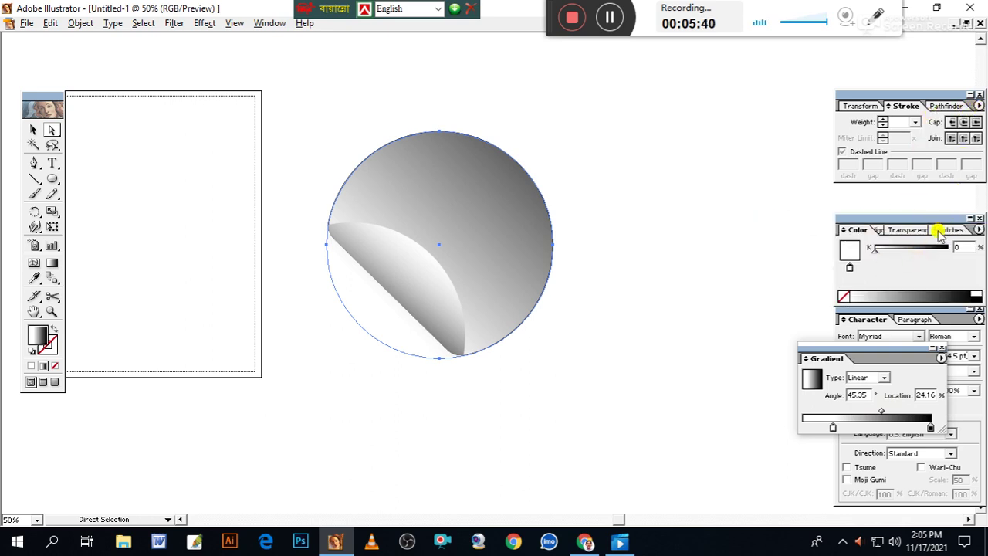
pyautogui.click(978, 229)
pyautogui.click(911, 266)
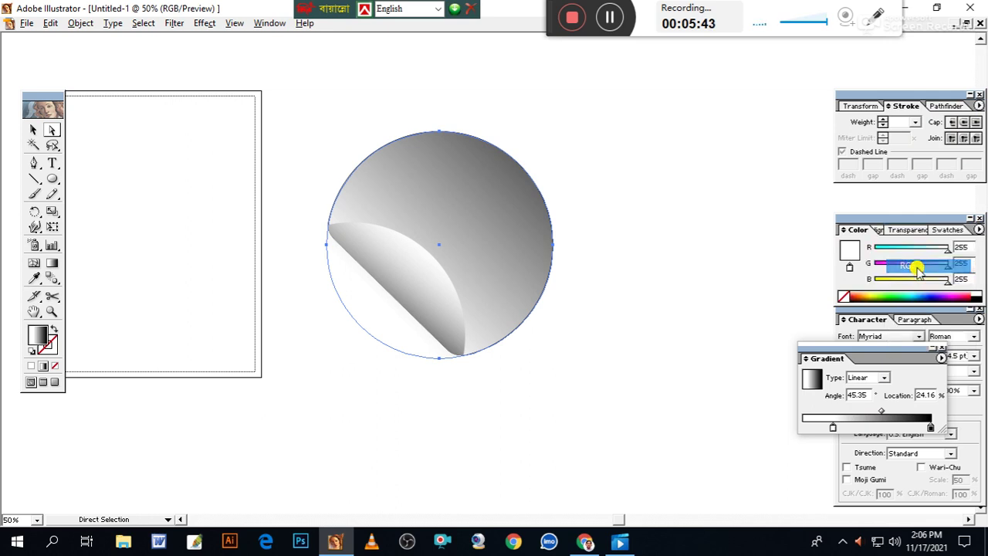
pyautogui.click(870, 293)
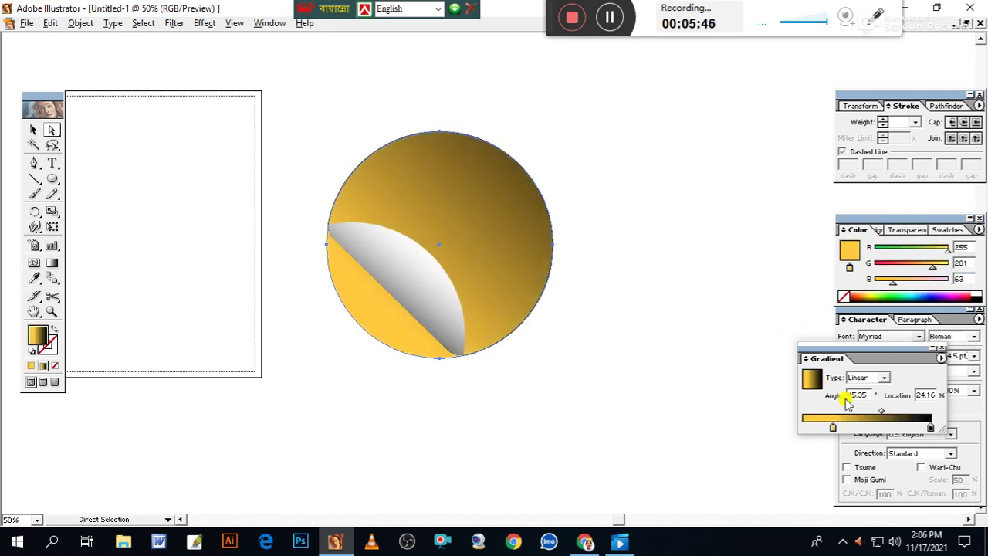
# Replace the large circle's gradient fill with a solid near-white colour, RGB 250, 255, 255, and deselect it.
pyautogui.click(54, 365)
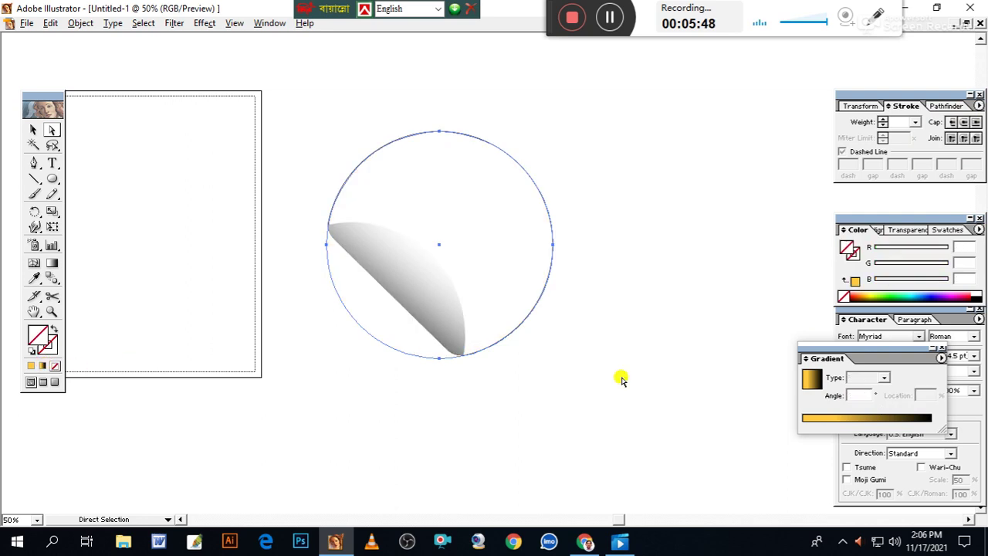
pyautogui.click(919, 294)
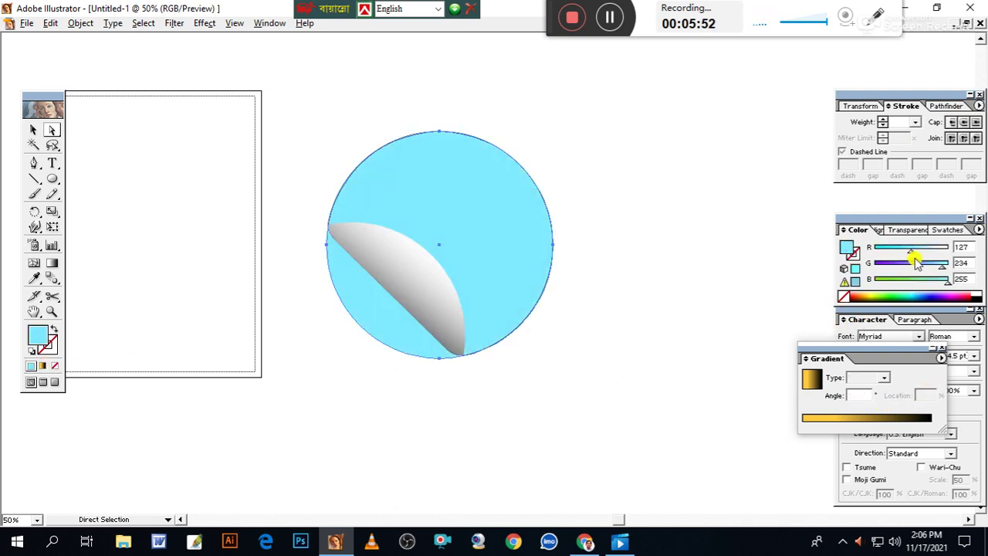
pyautogui.moveTo(912, 255); pyautogui.dragTo(949, 269)
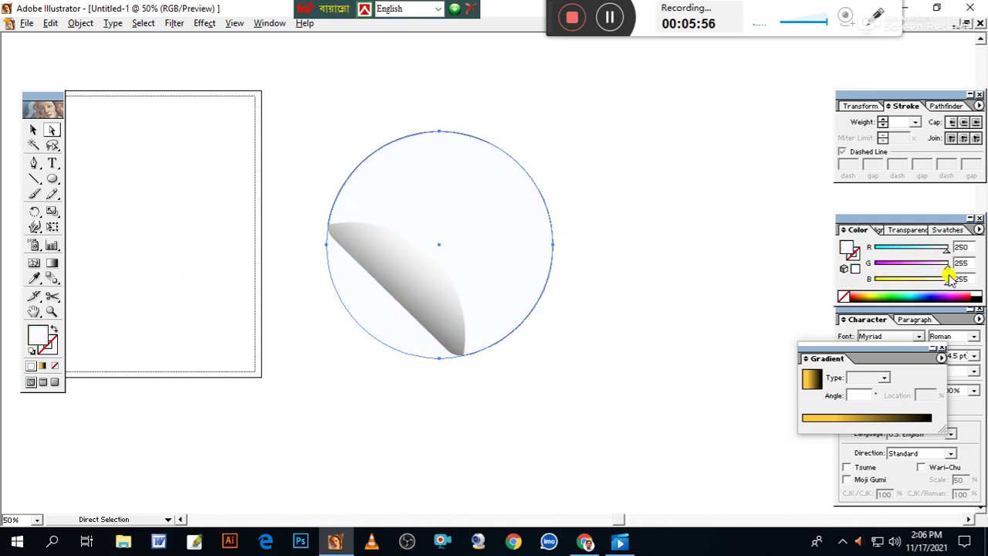
pyautogui.click(623, 423)
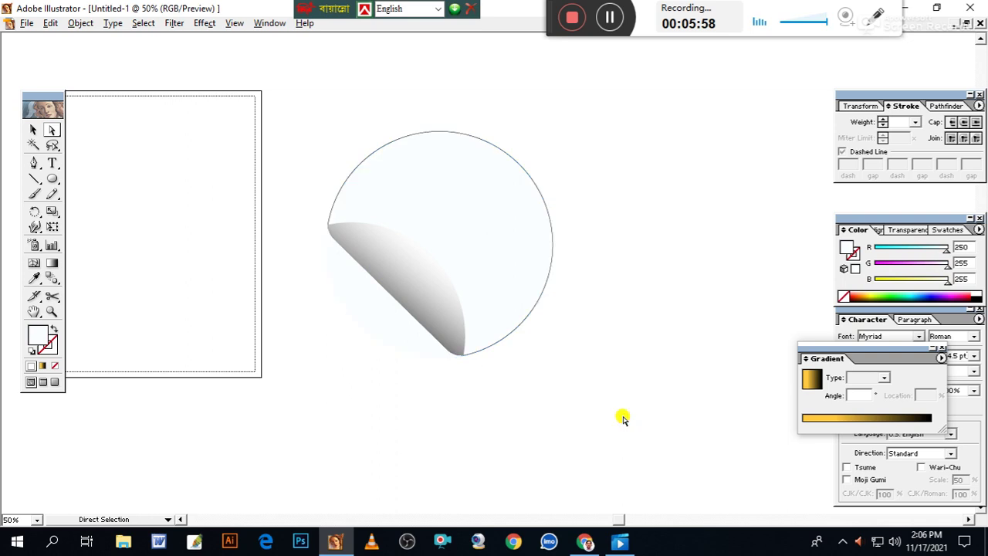
pyautogui.click(437, 309)
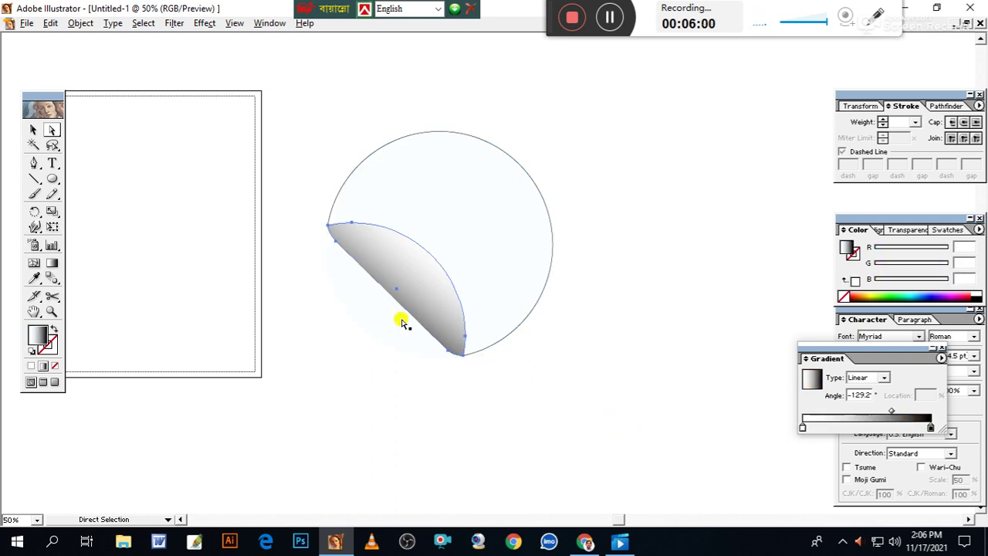
pyautogui.click(361, 322)
pyautogui.moveTo(308, 382); pyautogui.dragTo(386, 306)
pyautogui.press('Delete')
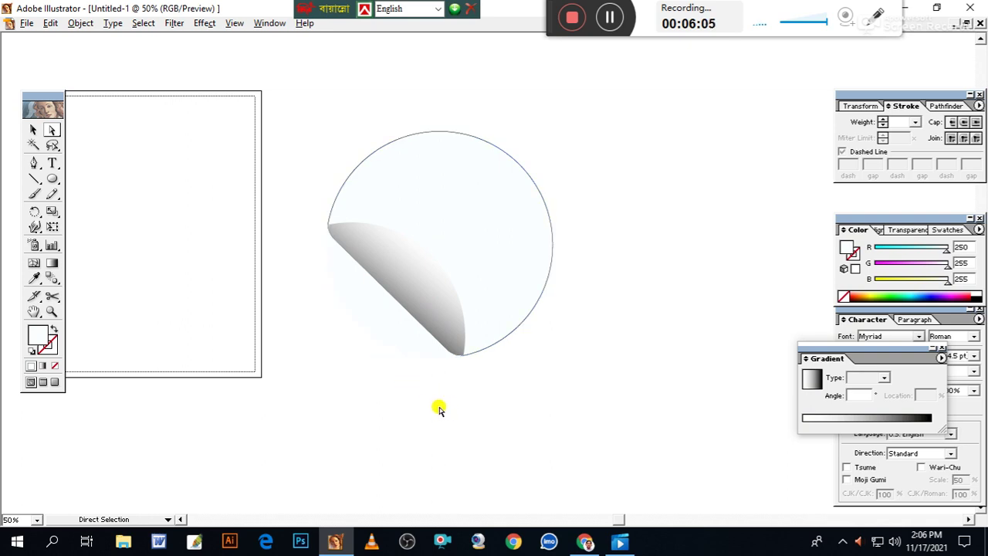
# Try to move the near-white circle diagonally away from the cut outline, and undo the move.
pyautogui.click(522, 268)
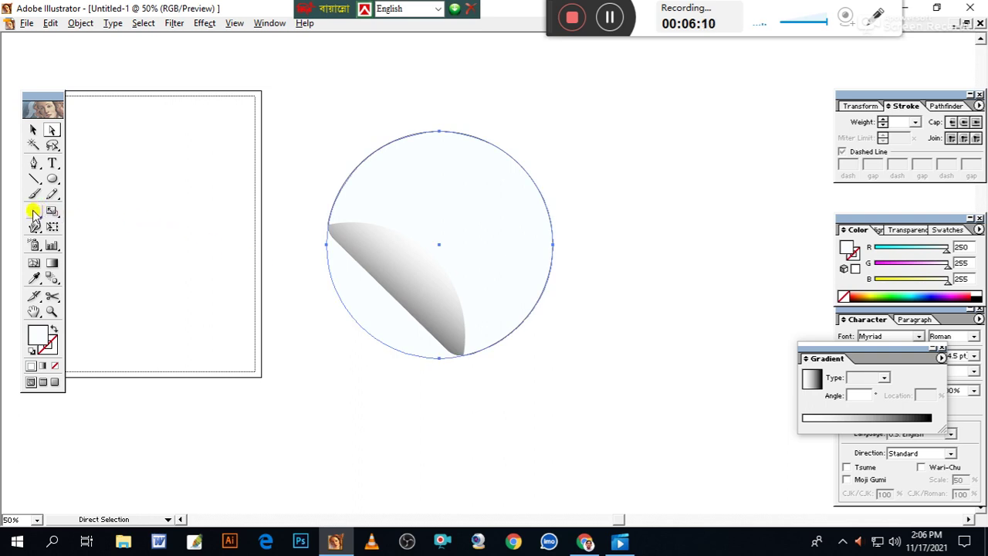
pyautogui.hscroll(-2, 254, 335)
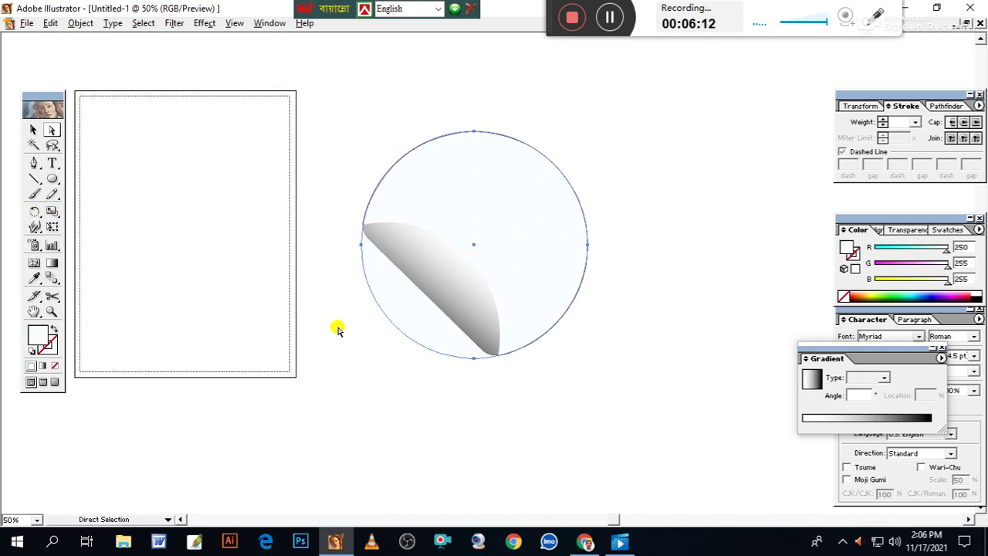
pyautogui.click(207, 210)
pyautogui.moveTo(454, 217); pyautogui.dragTo(486, 263)
pyautogui.moveTo(344, 146); pyautogui.dragTo(389, 185)
pyautogui.click(633, 331)
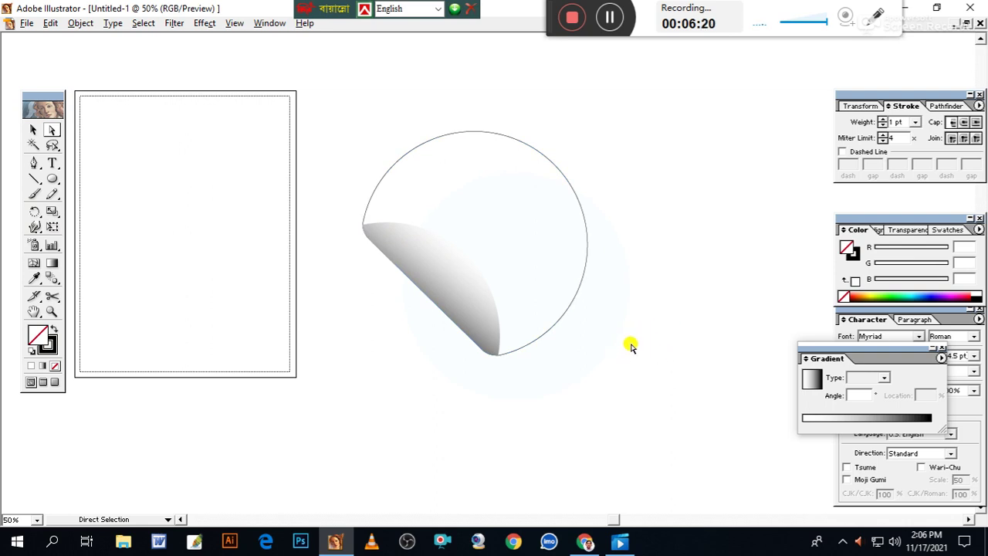
pyautogui.hotkey('ctrl', 'z')
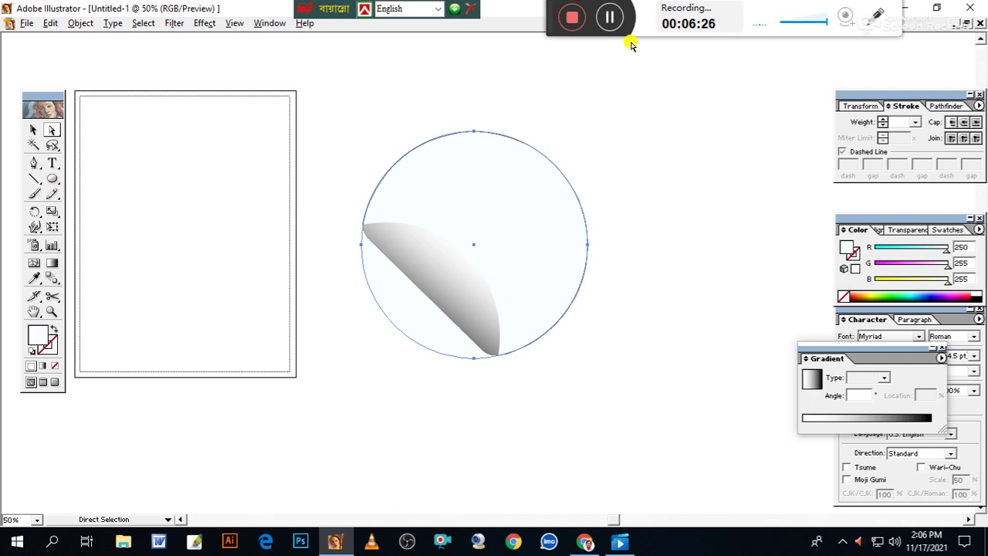
pyautogui.click(604, 19)
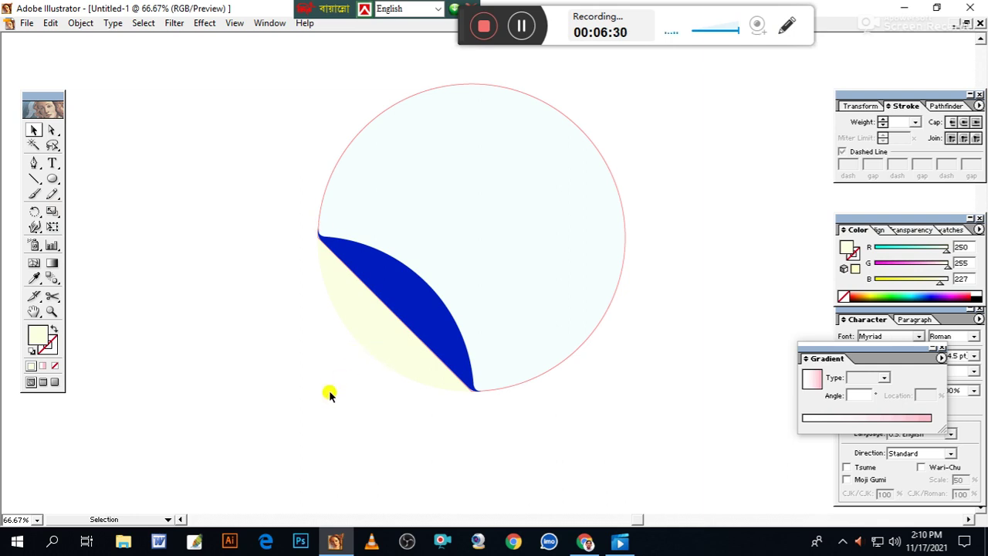
# Remove the thin outline stroke from the large cut circle and deselect it.
pyautogui.click(495, 283)
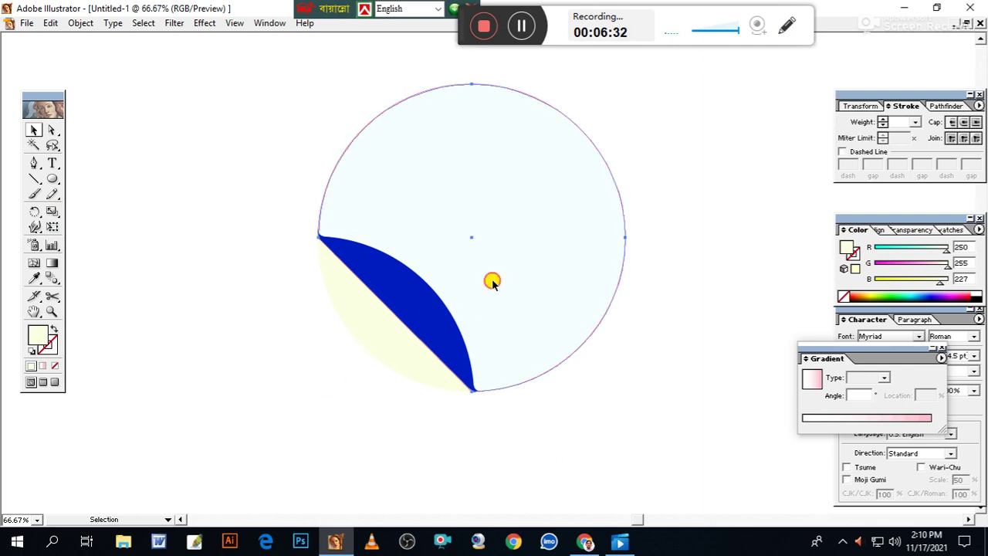
pyautogui.click(48, 345)
pyautogui.click(54, 365)
pyautogui.click(121, 371)
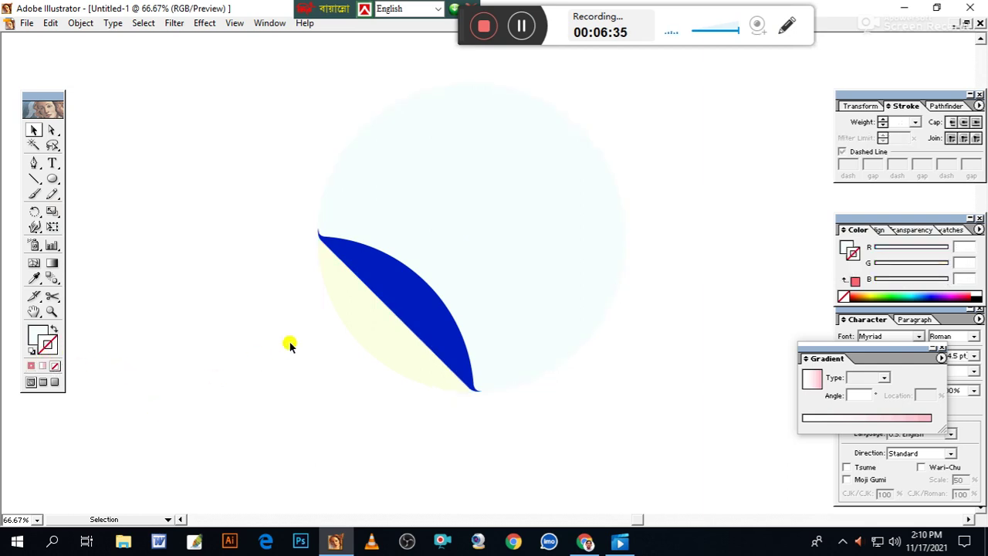
# Fill the blue flap with a linear gradient and recolour its dark end stop to CMYK 2.75, 0, 0, 68.
pyautogui.click(404, 302)
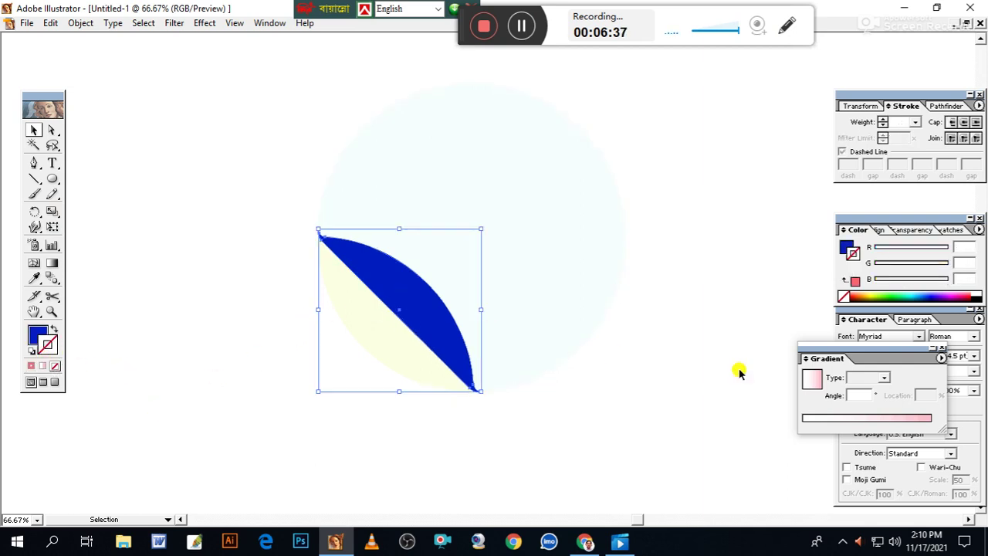
pyautogui.click(892, 418)
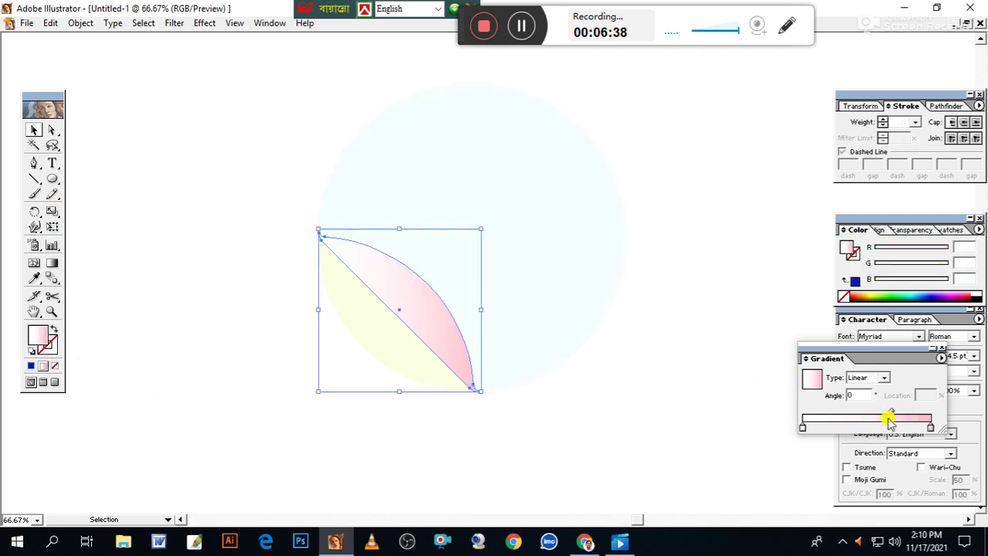
pyautogui.click(930, 429)
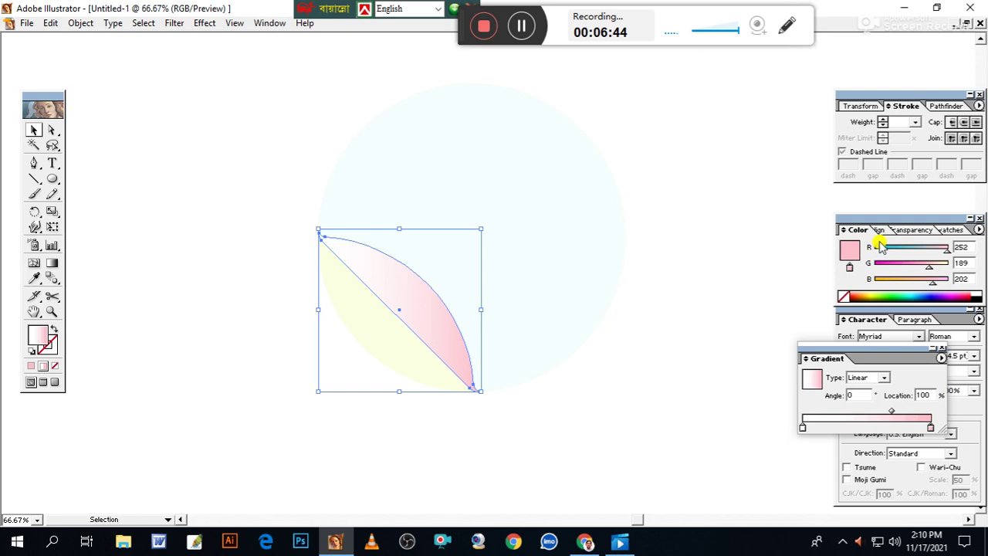
pyautogui.click(978, 230)
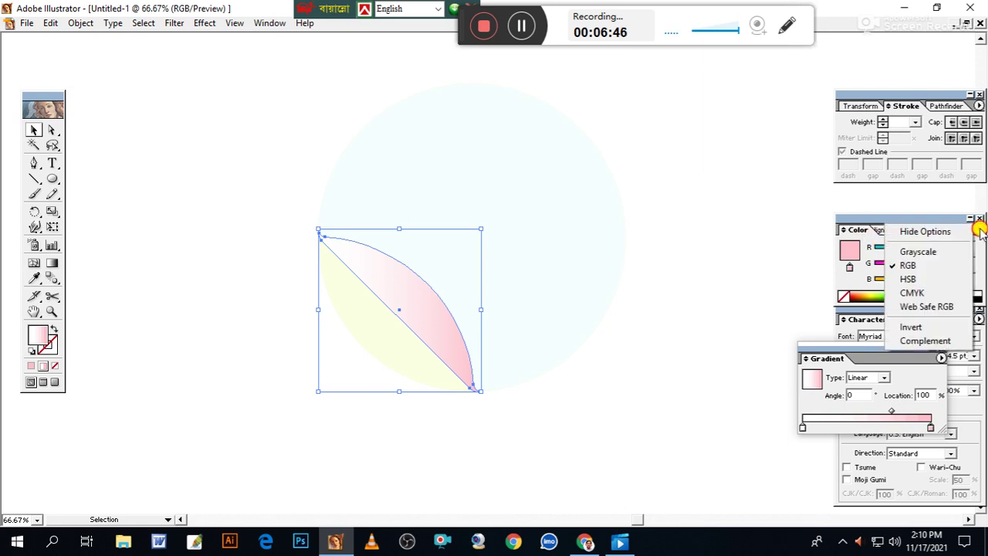
pyautogui.click(915, 290)
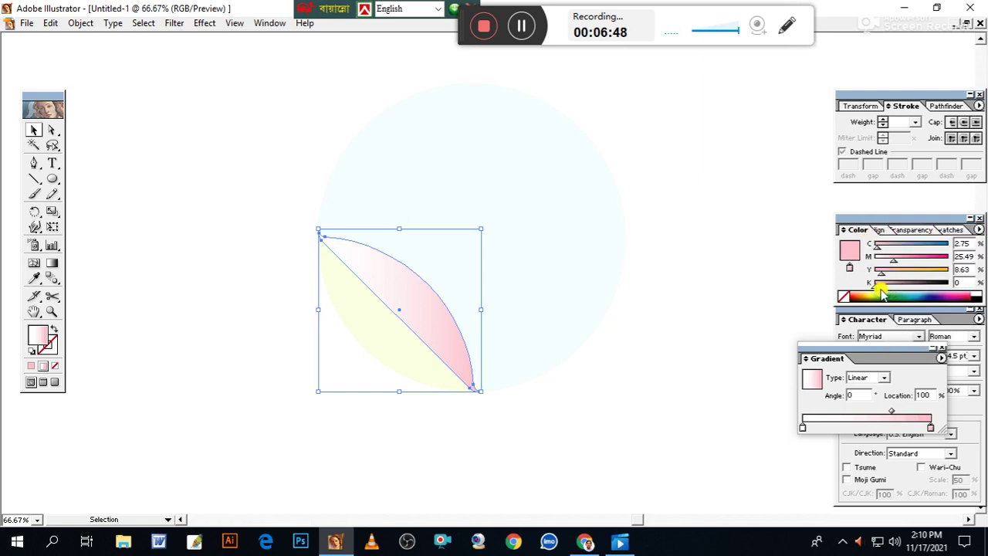
pyautogui.moveTo(880, 286); pyautogui.dragTo(924, 286)
pyautogui.moveTo(853, 261); pyautogui.dragTo(854, 262)
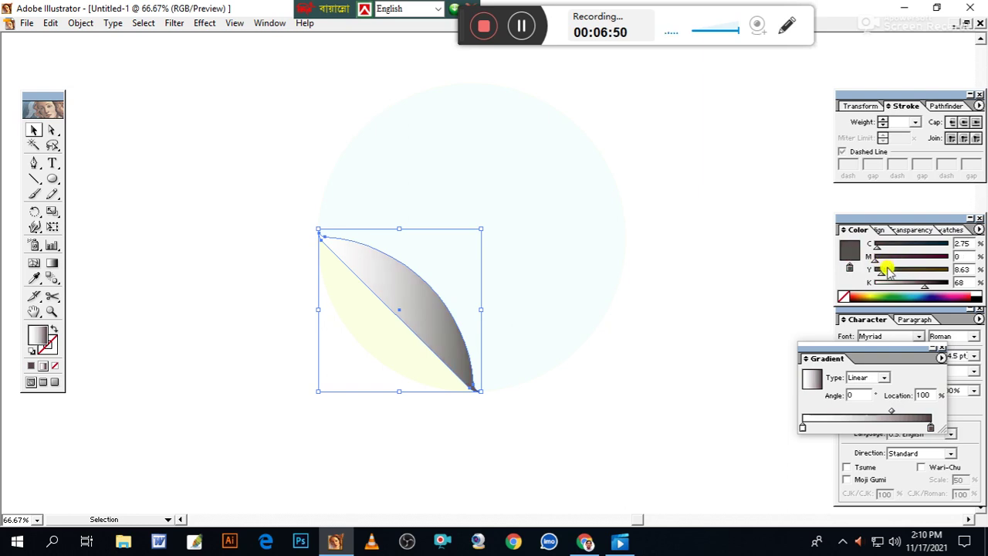
# Redirect the flap's gradient diagonally from curved edge to fold at about -136.6°, set its midpoint to 79.66%, and deselect the flap.
pyautogui.click(51, 263)
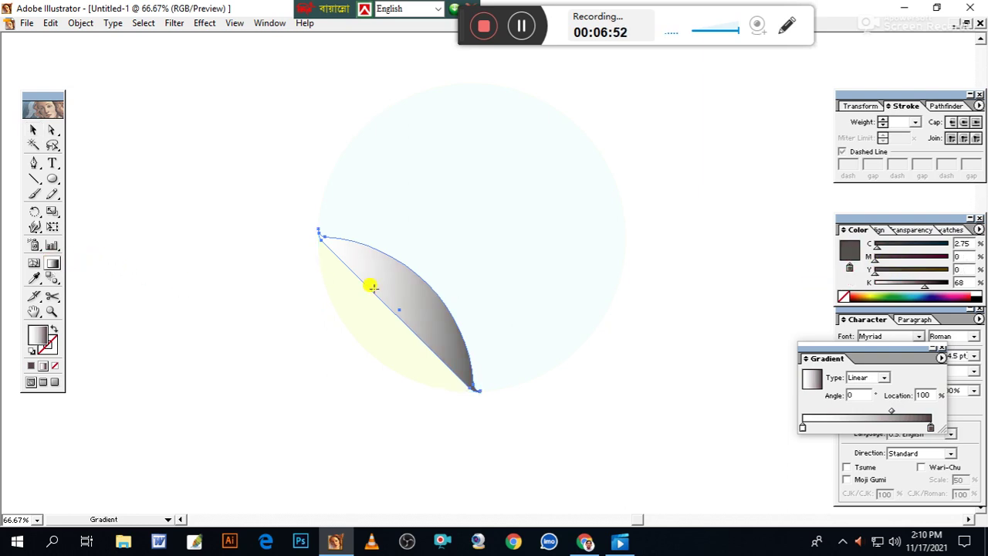
pyautogui.moveTo(419, 275); pyautogui.dragTo(382, 307)
pyautogui.moveTo(417, 273); pyautogui.dragTo(373, 326)
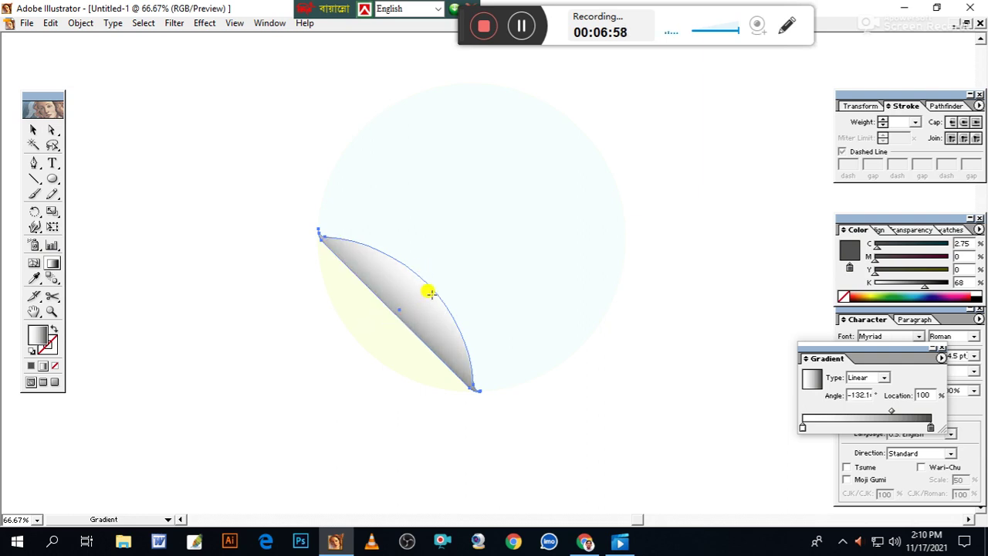
pyautogui.moveTo(427, 283); pyautogui.dragTo(377, 328)
pyautogui.moveTo(892, 416); pyautogui.dragTo(904, 410)
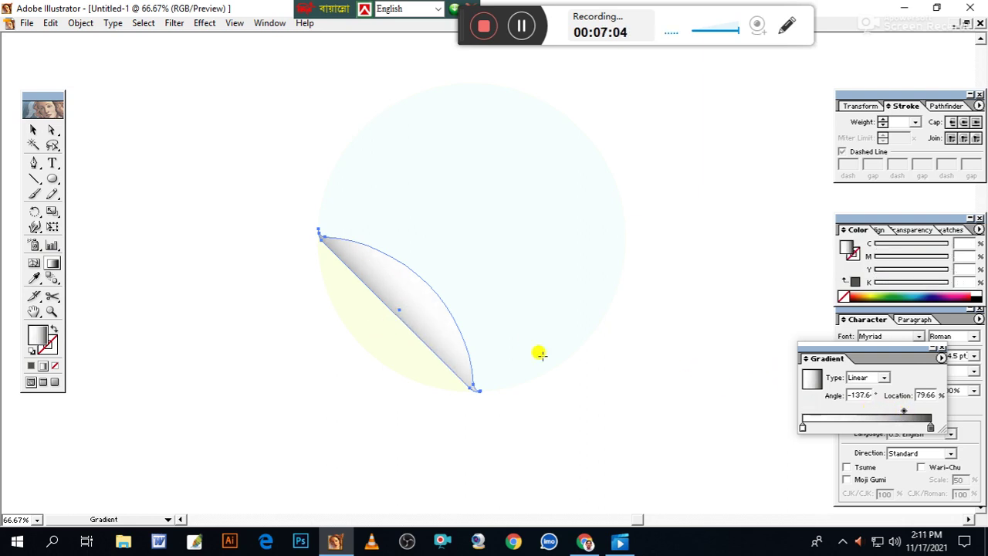
pyautogui.moveTo(432, 284); pyautogui.dragTo(392, 313)
pyautogui.moveTo(419, 278); pyautogui.dragTo(381, 314)
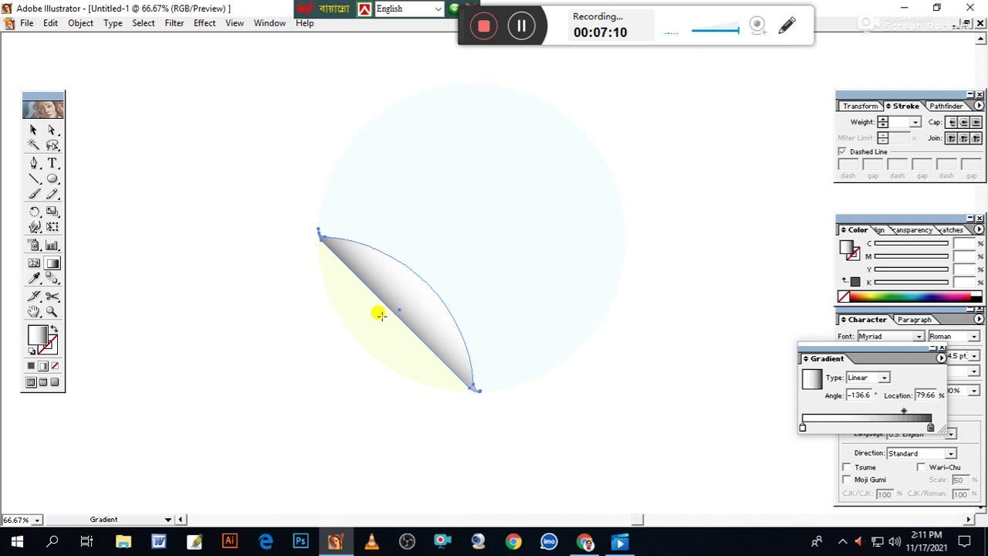
pyautogui.click(33, 130)
pyautogui.click(138, 134)
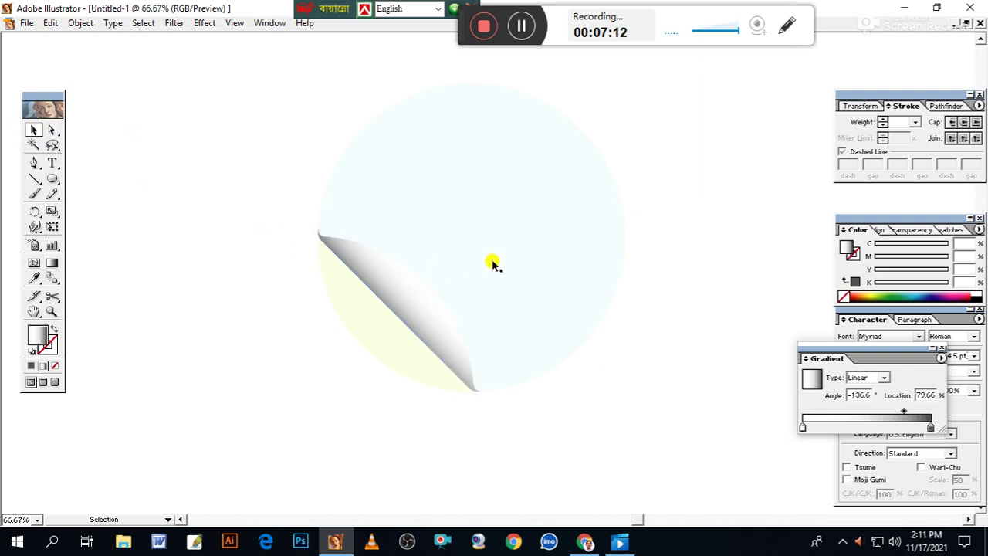
# Fill the pale yellow circle behind the folded flap with white.
pyautogui.click(373, 328)
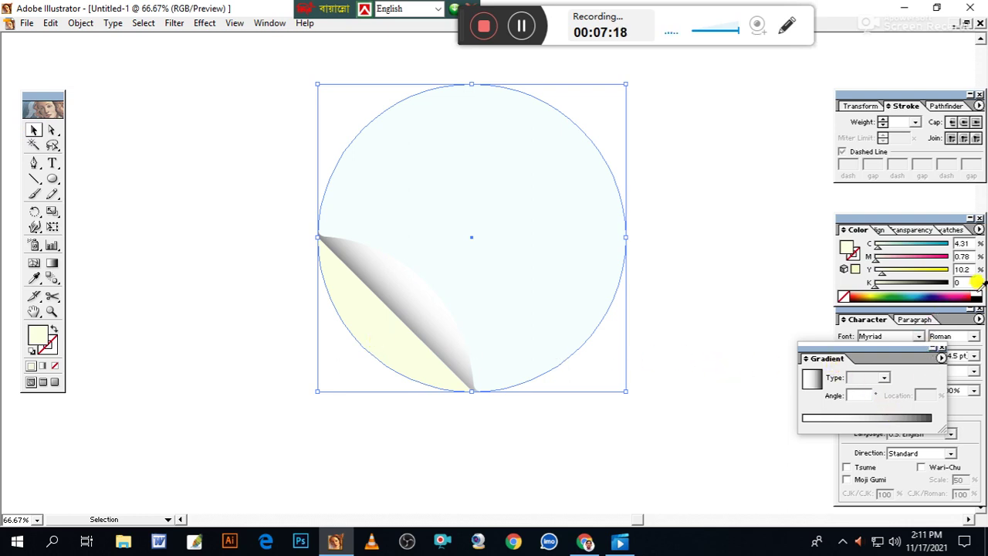
pyautogui.click(978, 291)
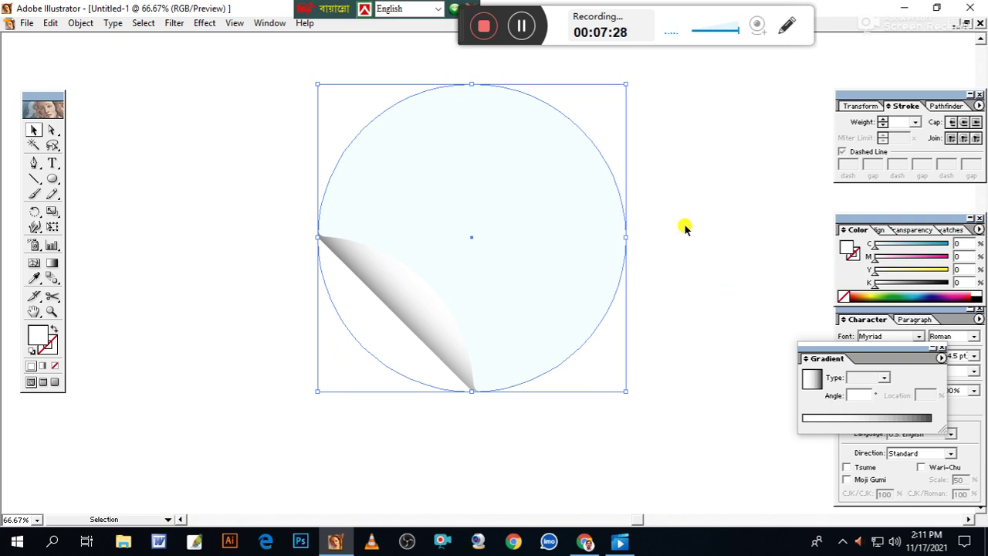
# Give the rearmost circle, hidden behind the white one, a black fill and a 3 pt black stroke.
pyautogui.click(976, 292)
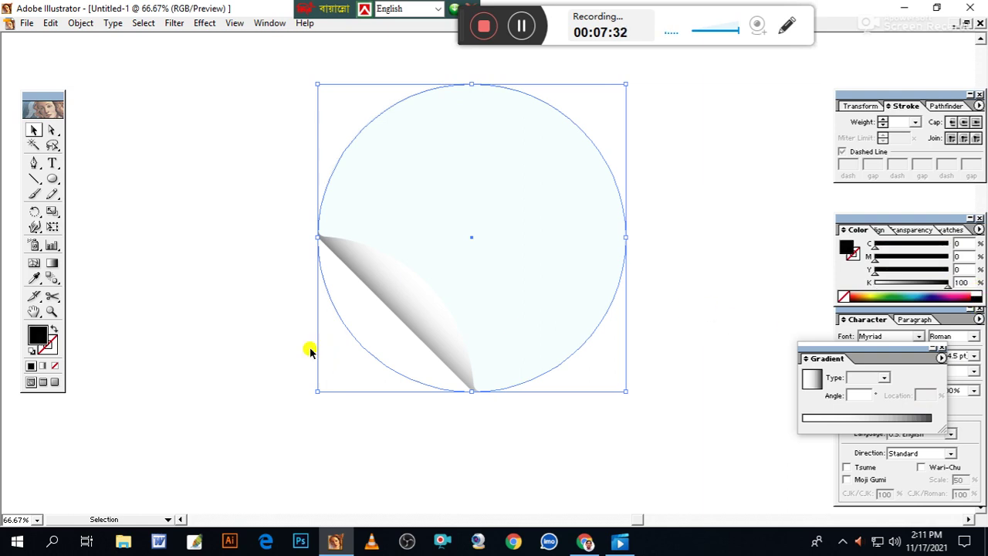
pyautogui.moveTo(41, 335); pyautogui.dragTo(58, 352)
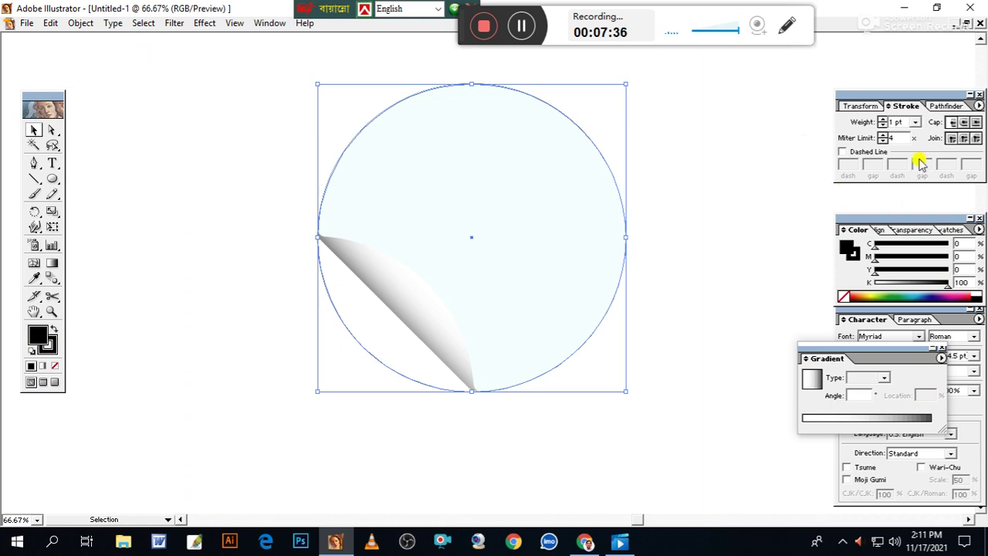
pyautogui.click(883, 120)
pyautogui.click(883, 119)
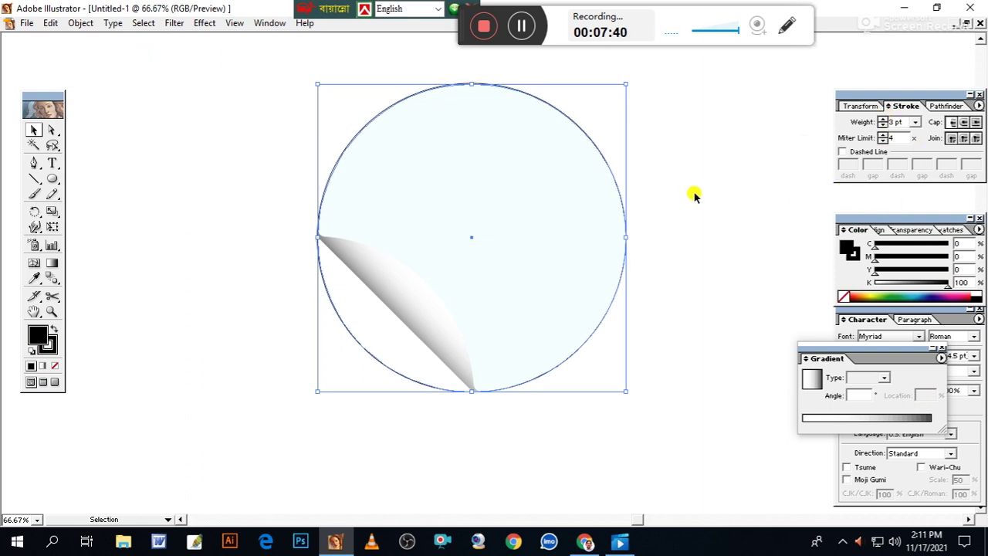
pyautogui.press('Right')
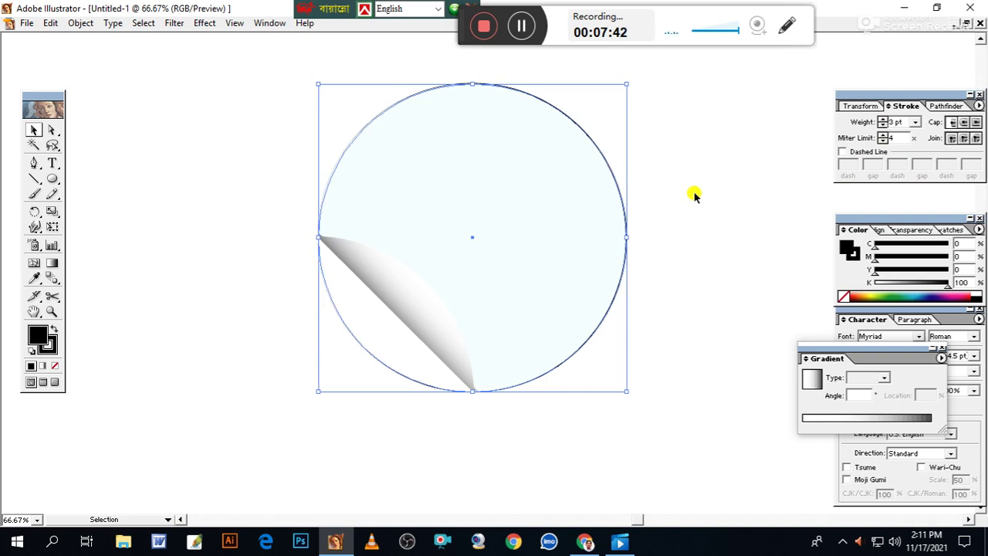
pyautogui.press('Left')
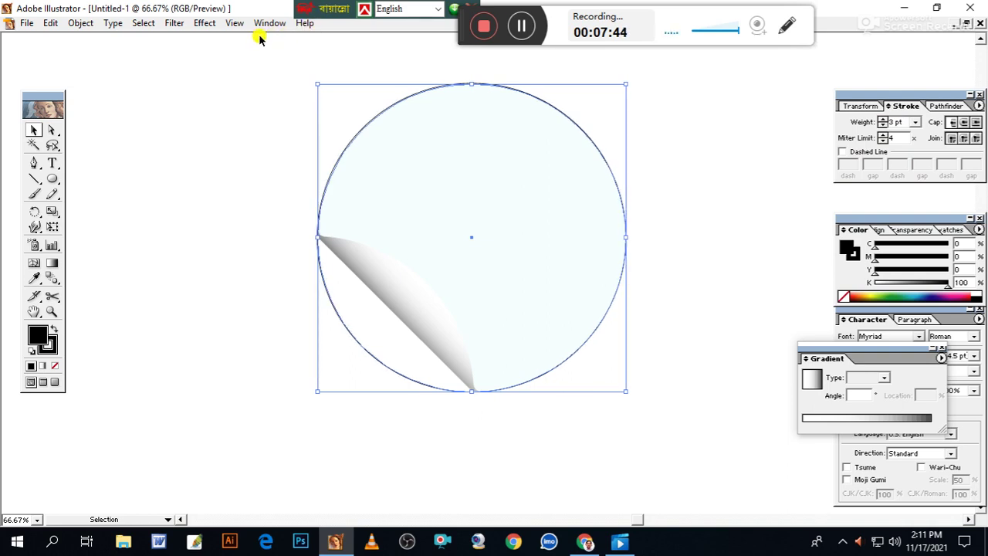
# Apply a Gaussian Blur with an 8.4-pixel radius to the rearmost black circle as a soft shadow, and deselect it.
pyautogui.click(205, 23)
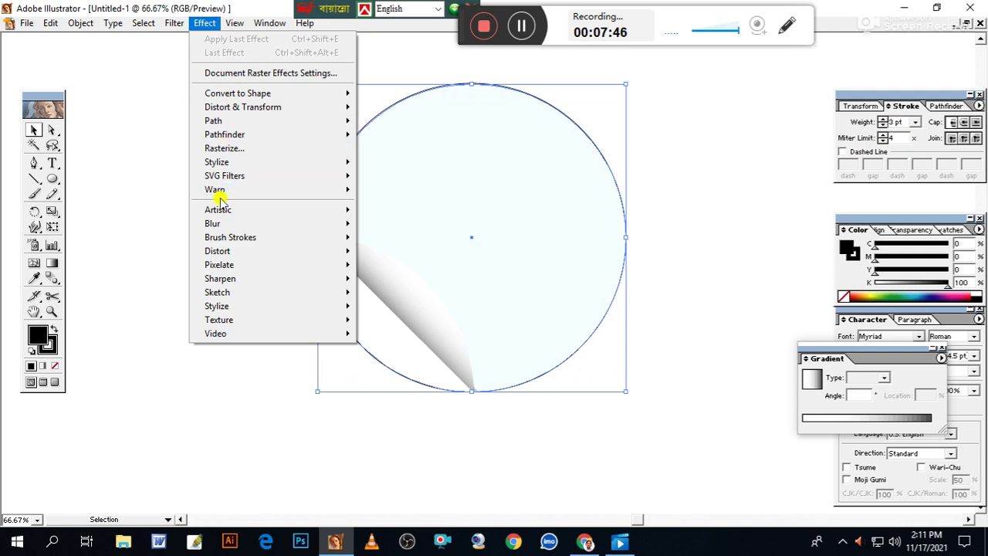
pyautogui.moveTo(218, 224)
pyautogui.click(390, 222)
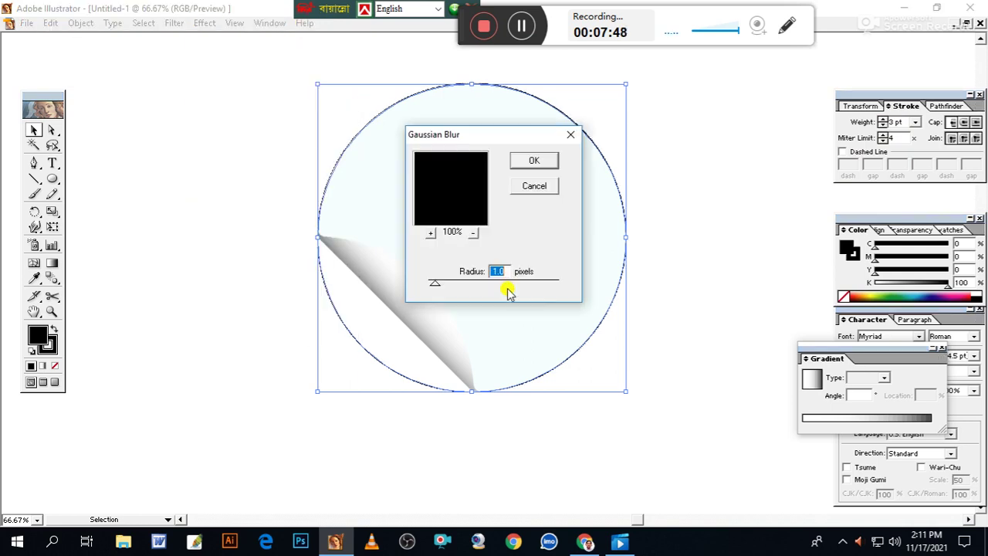
pyautogui.moveTo(446, 282); pyautogui.dragTo(476, 288)
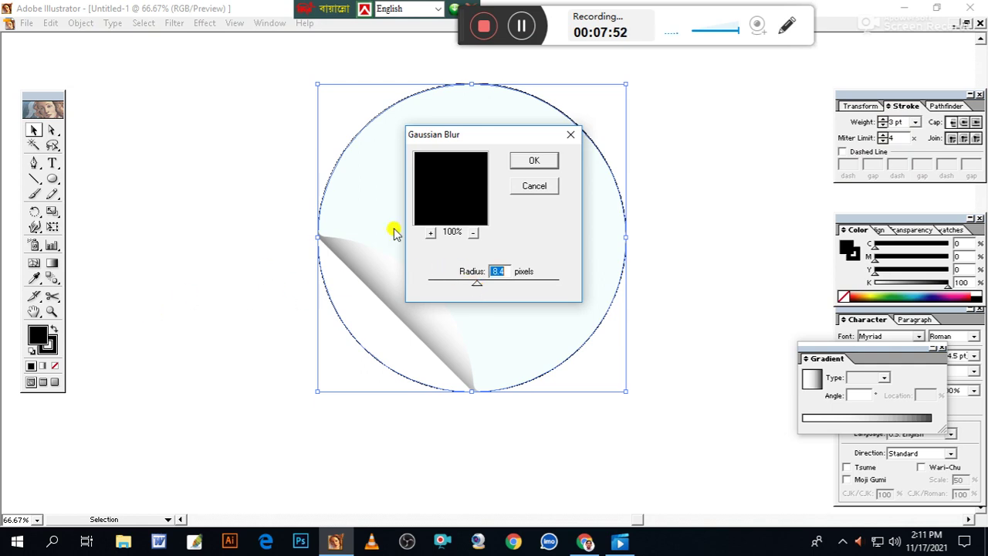
pyautogui.click(533, 162)
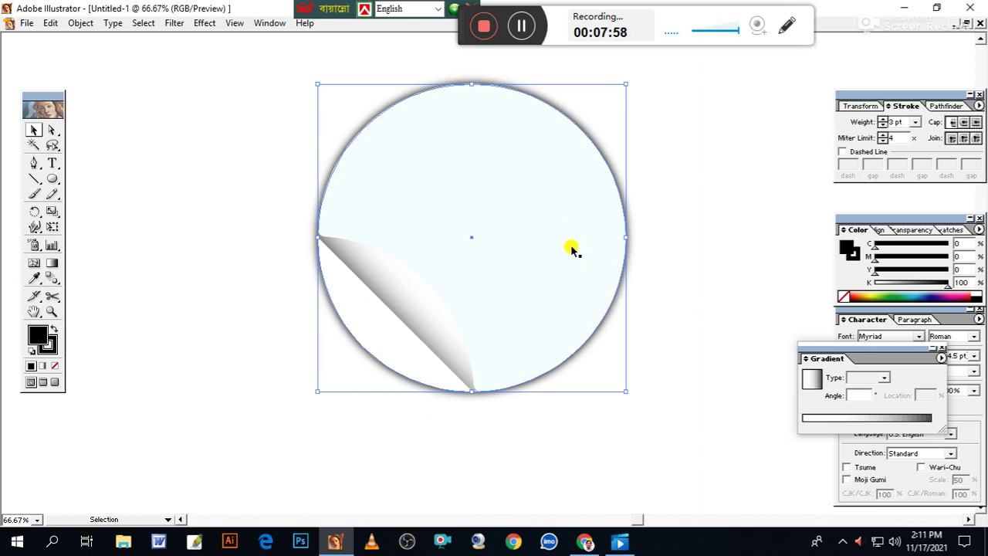
pyautogui.click(722, 249)
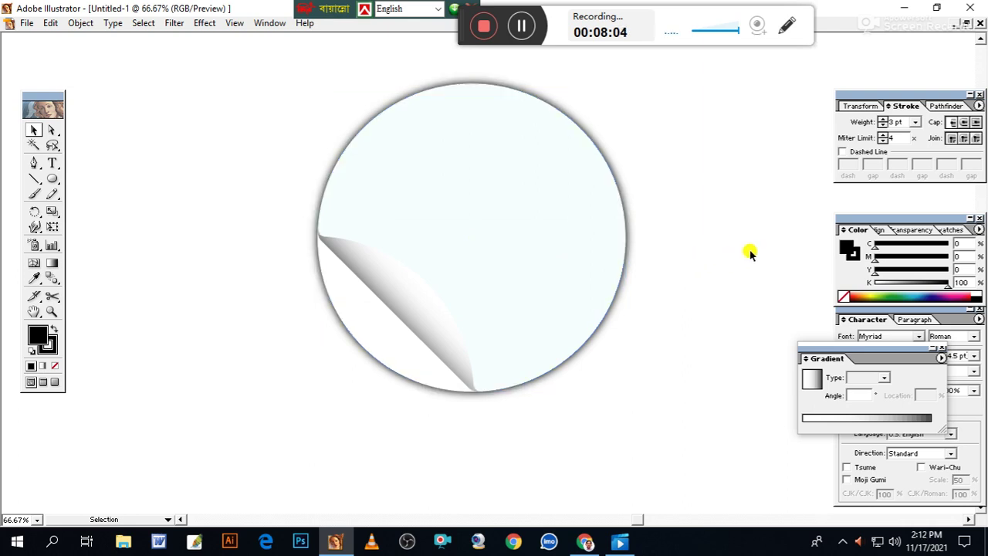
# Place a copy of the folded flap directly behind the gradient flap and fill the copy with solid black.
pyautogui.hotkey('ctrl', '=')
pyautogui.hotkey('ctrl', '=')
pyautogui.press('space')
pyautogui.moveTo(620, 283); pyautogui.dragTo(553, 334)
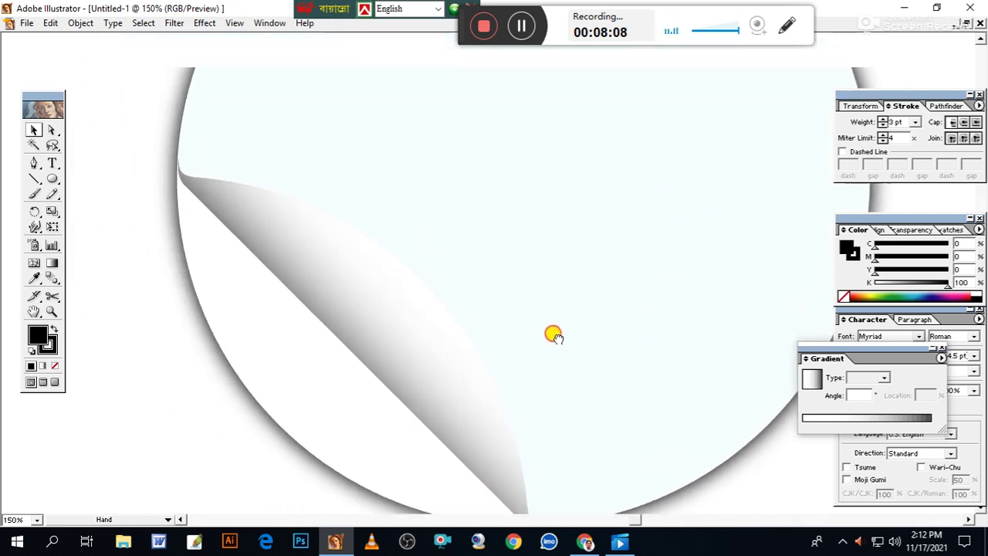
pyautogui.hotkey('ctrl', '-')
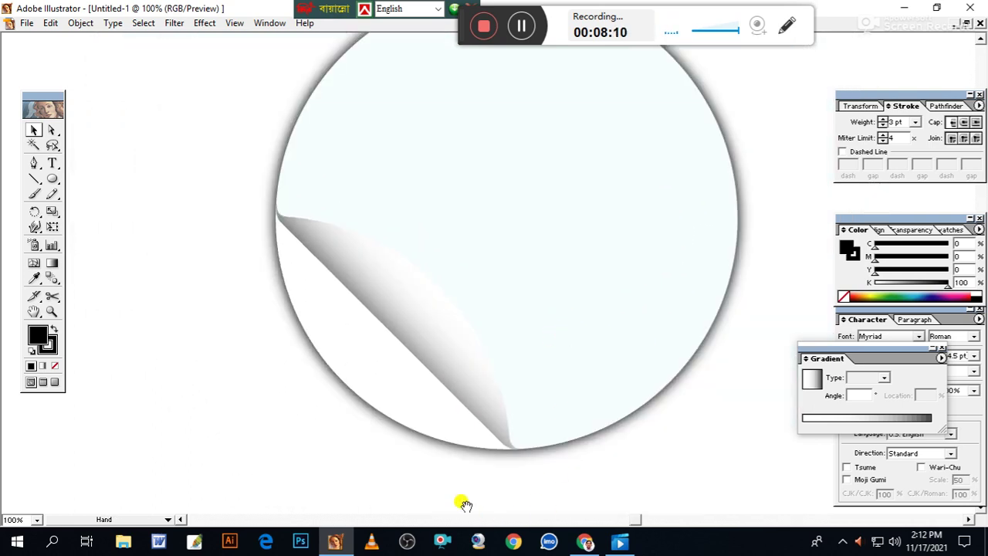
pyautogui.moveTo(465, 504); pyautogui.dragTo(413, 486)
pyautogui.click(384, 318)
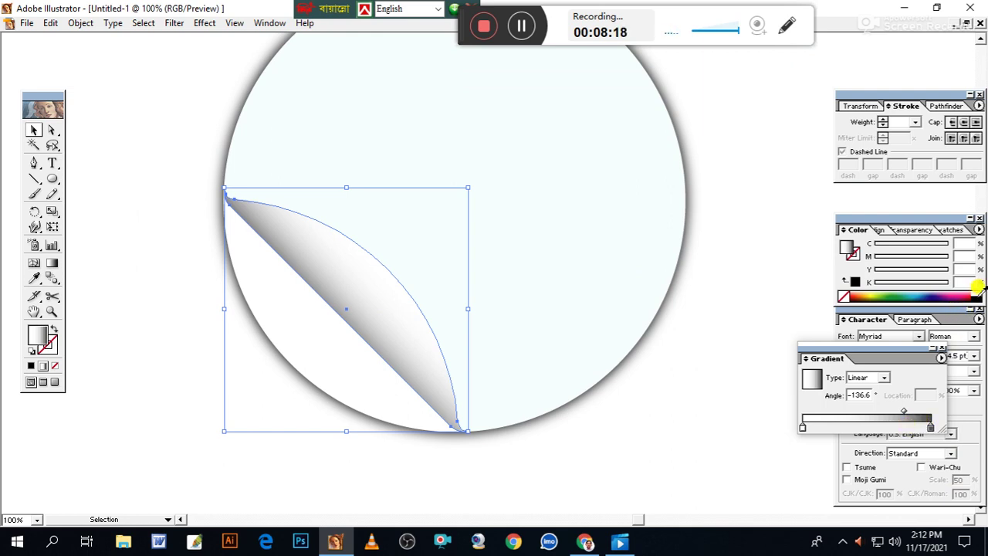
pyautogui.click(977, 293)
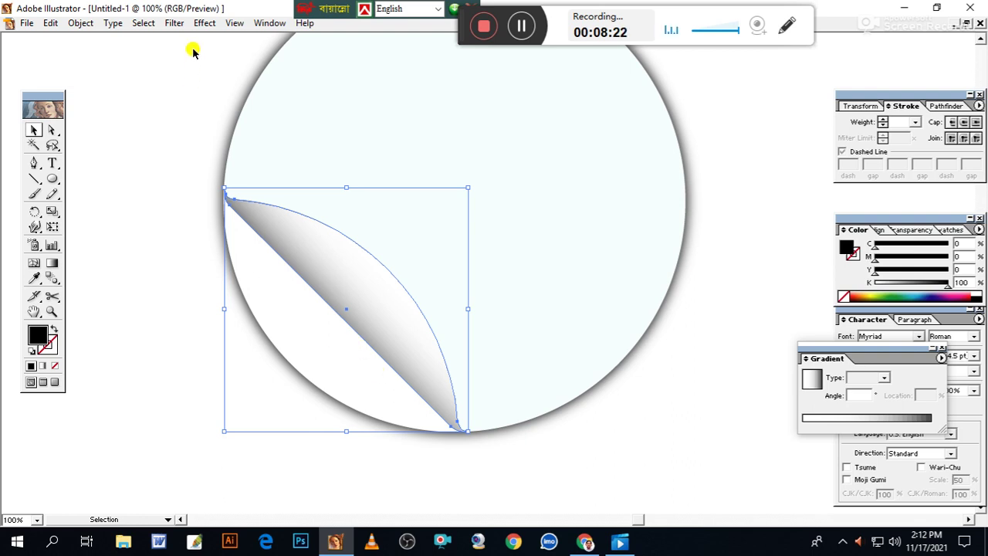
# Set up a previewed Drop Shadow on the black flap copy with an X offset of 0 in and a Y offset of 0.13 in.
pyautogui.click(202, 23)
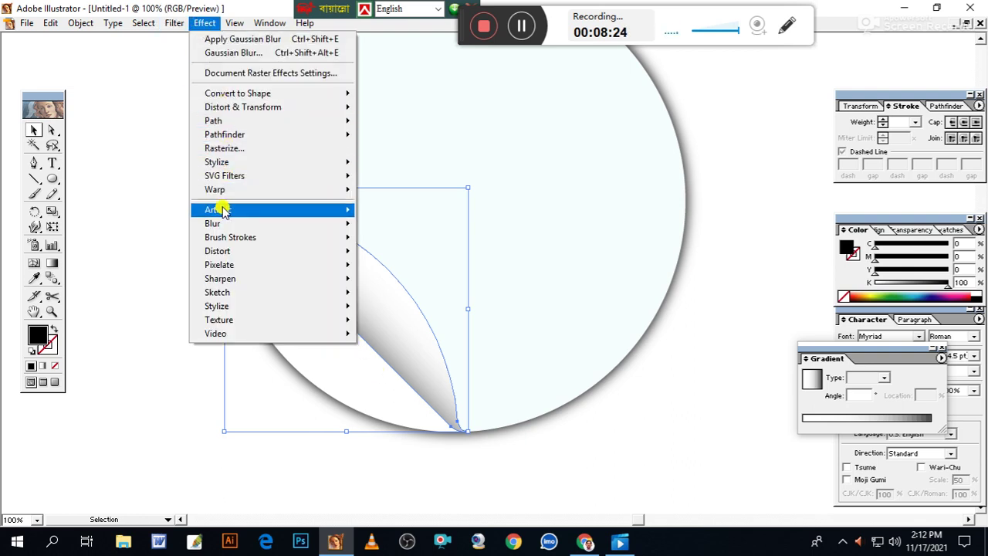
pyautogui.moveTo(242, 161)
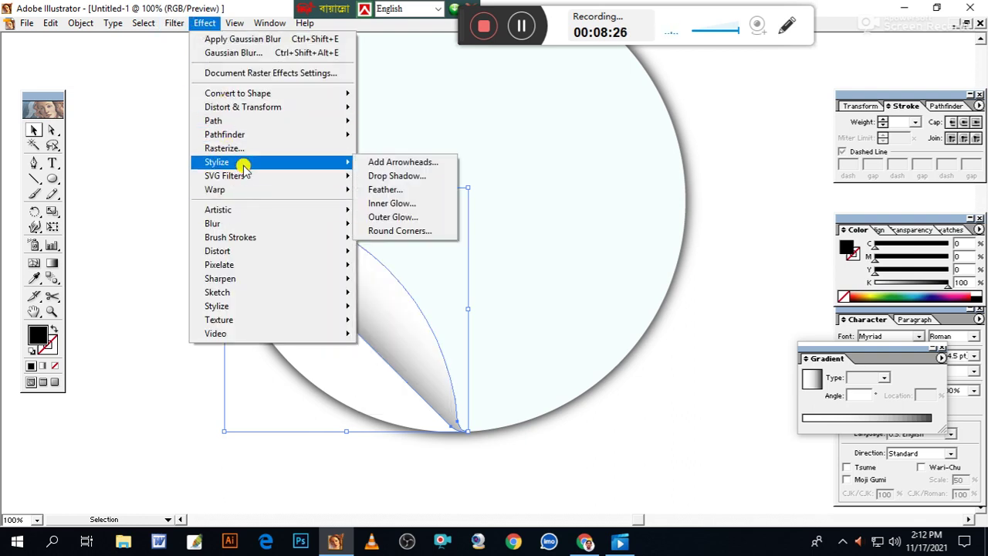
pyautogui.click(386, 176)
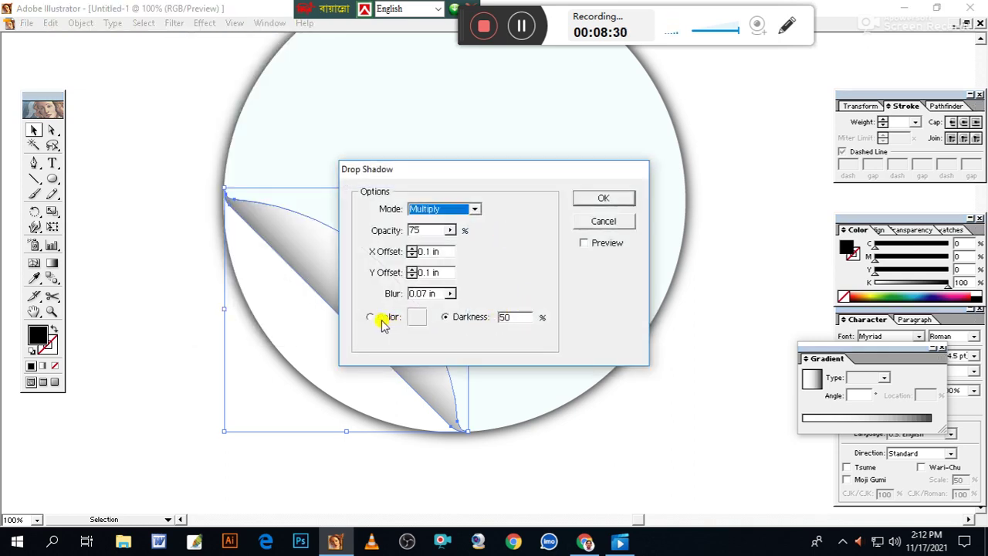
pyautogui.click(583, 244)
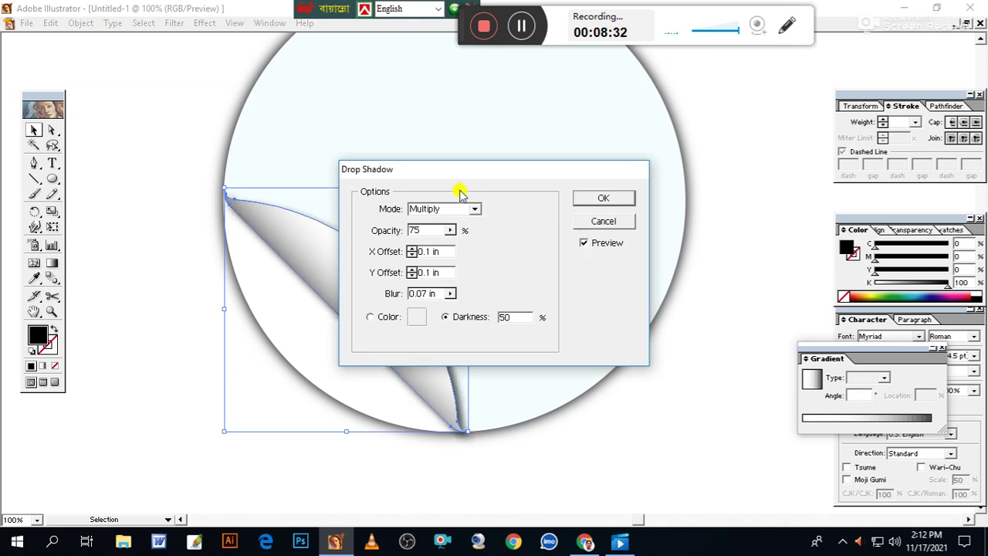
pyautogui.moveTo(459, 172); pyautogui.dragTo(619, 143)
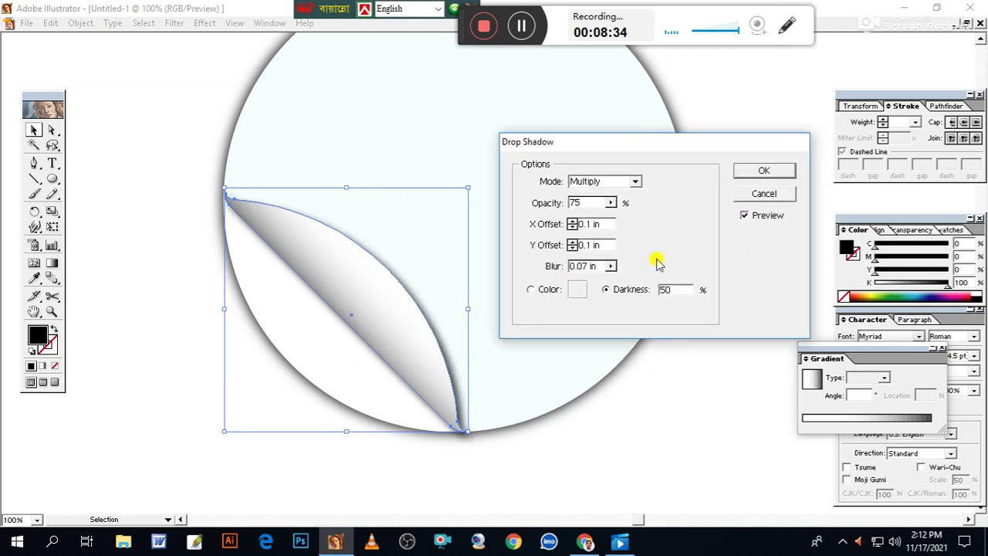
pyautogui.click(572, 227)
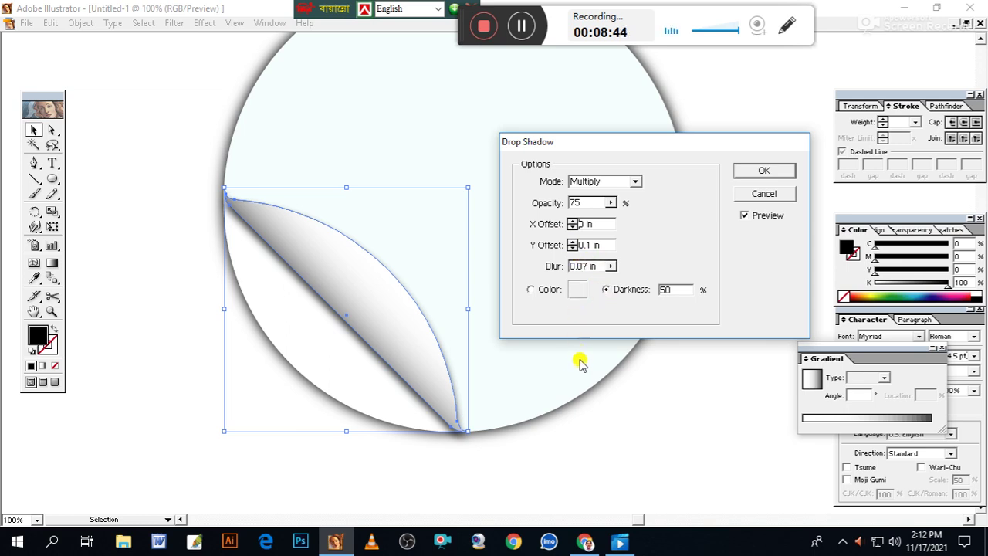
pyautogui.click(573, 241)
pyautogui.click(573, 241)
pyautogui.click(573, 241)
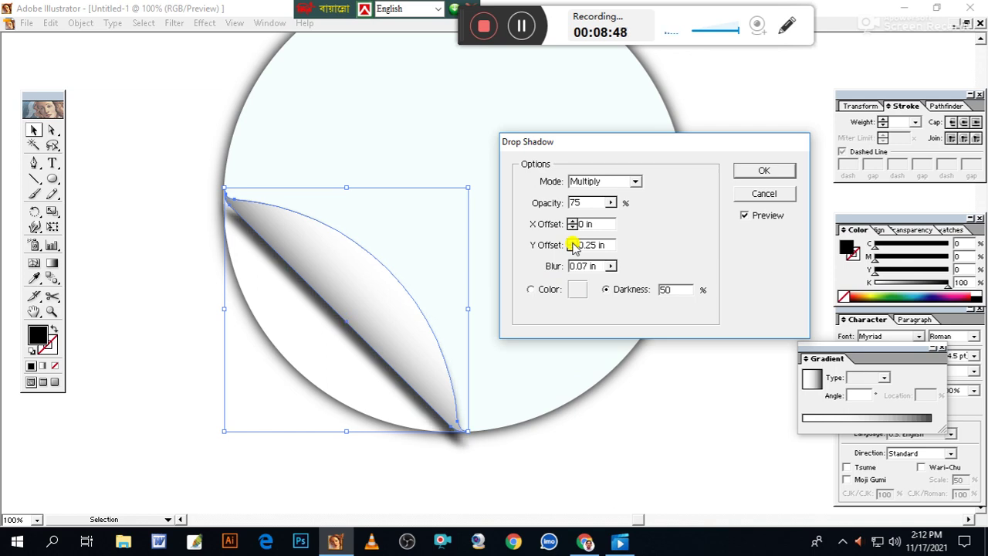
pyautogui.click(572, 247)
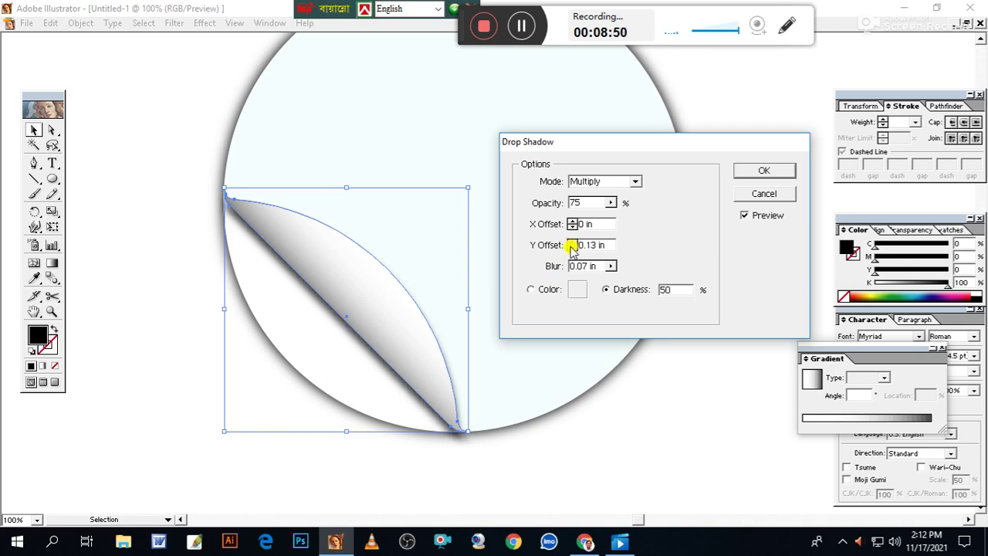
pyautogui.click(573, 228)
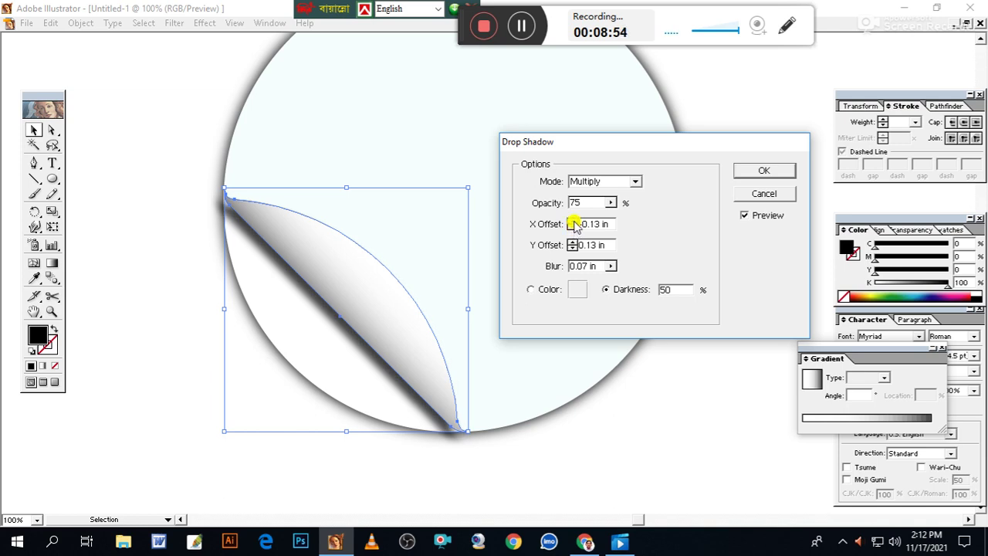
pyautogui.click(572, 221)
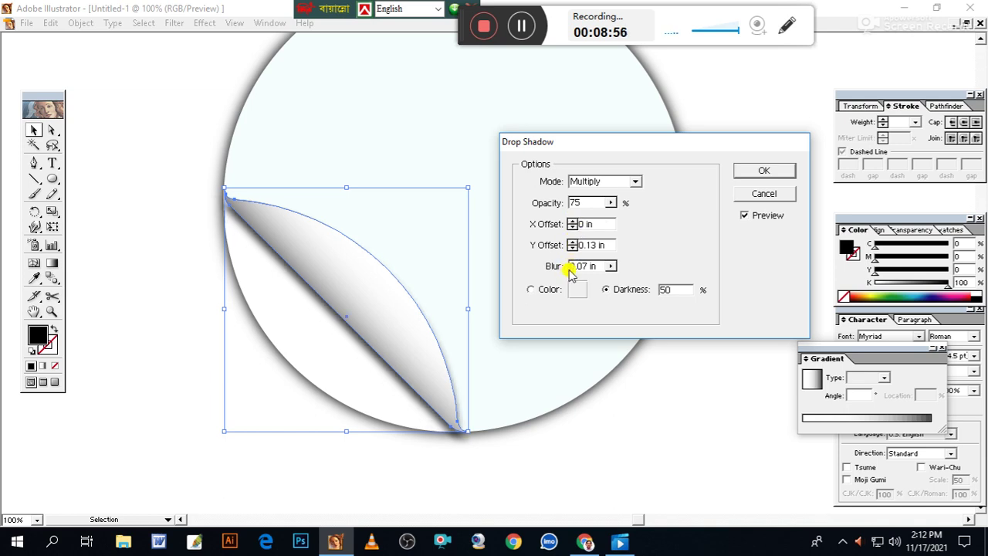
# Set the flap's drop shadow to 0.26 in blur and 60% opacity, apply it, and deselect the flap.
pyautogui.moveTo(610, 268); pyautogui.dragTo(550, 287)
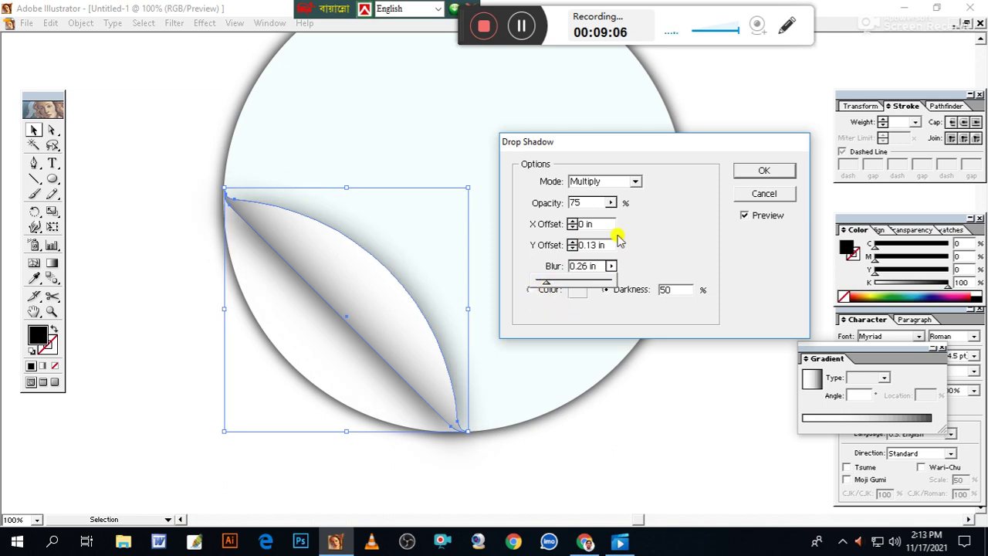
pyautogui.click(610, 204)
pyautogui.moveTo(610, 203); pyautogui.dragTo(583, 224)
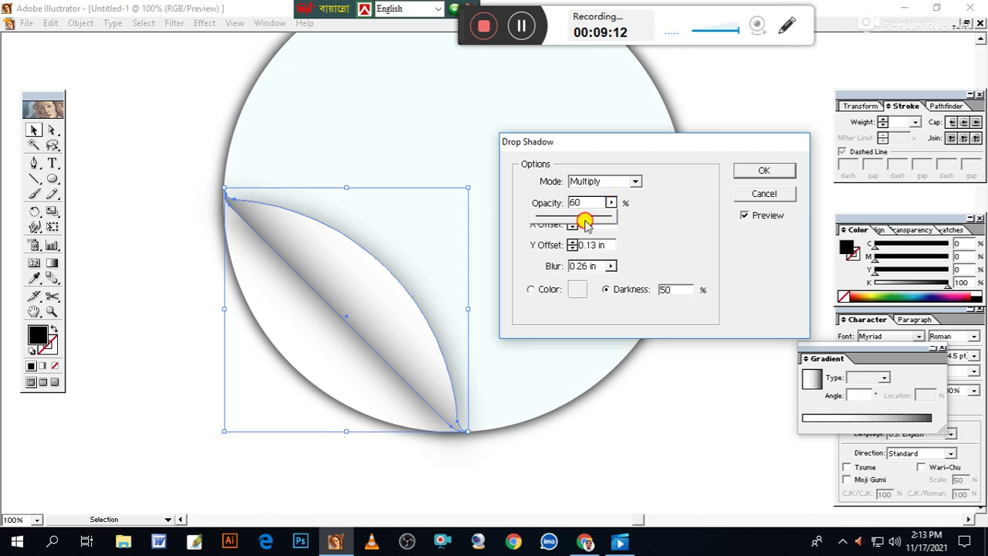
pyautogui.click(753, 170)
pyautogui.moveTo(711, 363); pyautogui.dragTo(605, 465)
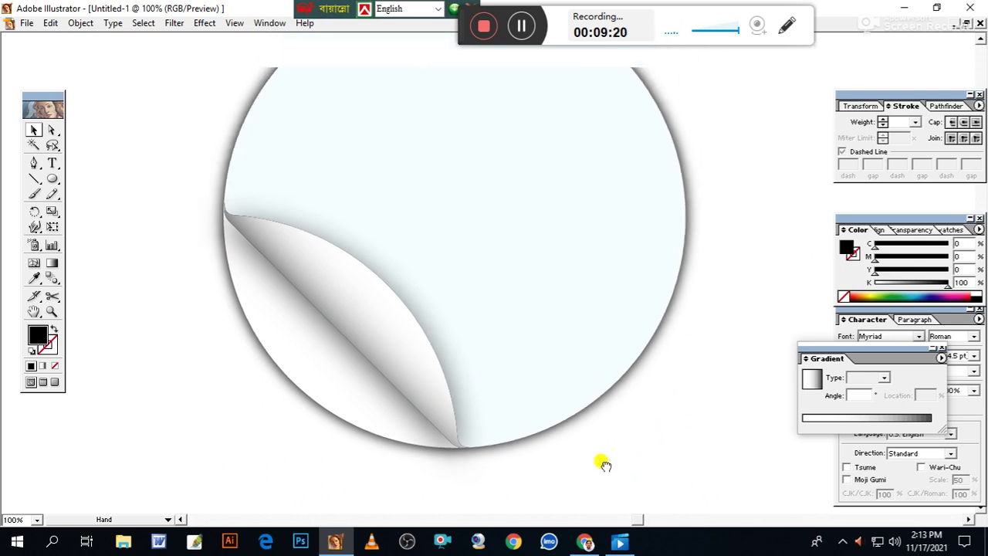
pyautogui.hotkey('ctrl', '-')
pyautogui.moveTo(636, 350); pyautogui.dragTo(604, 354)
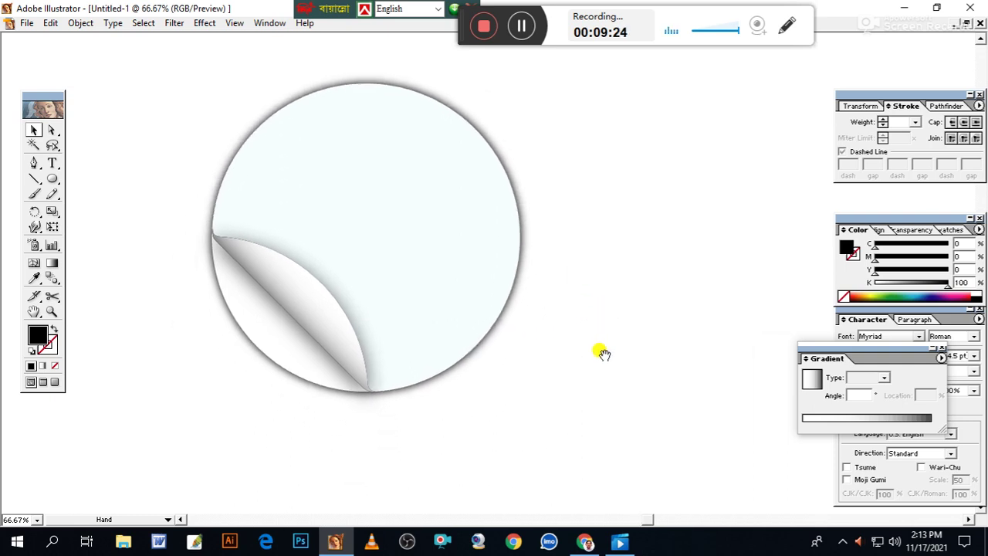
pyautogui.click(522, 26)
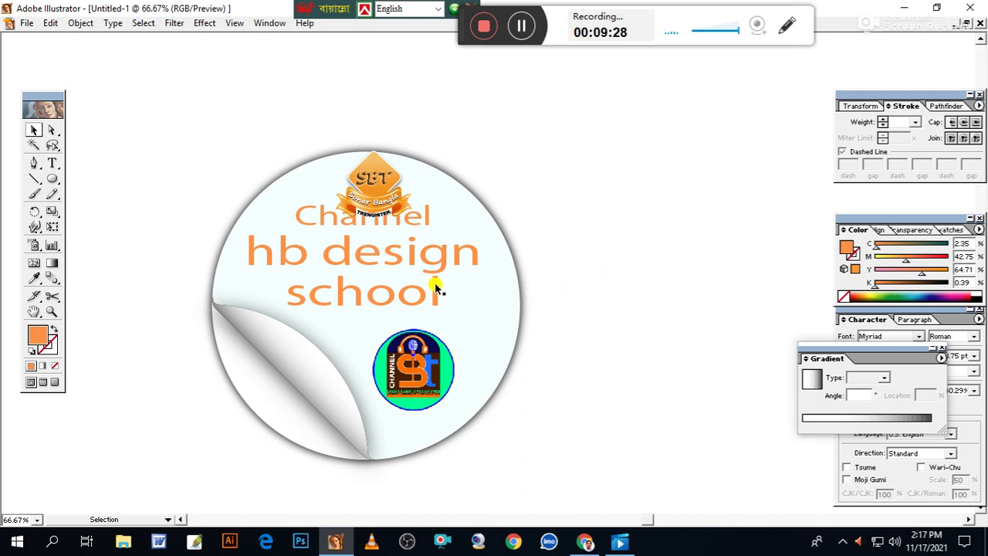
# Move the orange "Channel hb design school" text slightly down and right so it clears the SBT logo, and deselect it.
pyautogui.moveTo(427, 264); pyautogui.dragTo(438, 276)
pyautogui.click(613, 281)
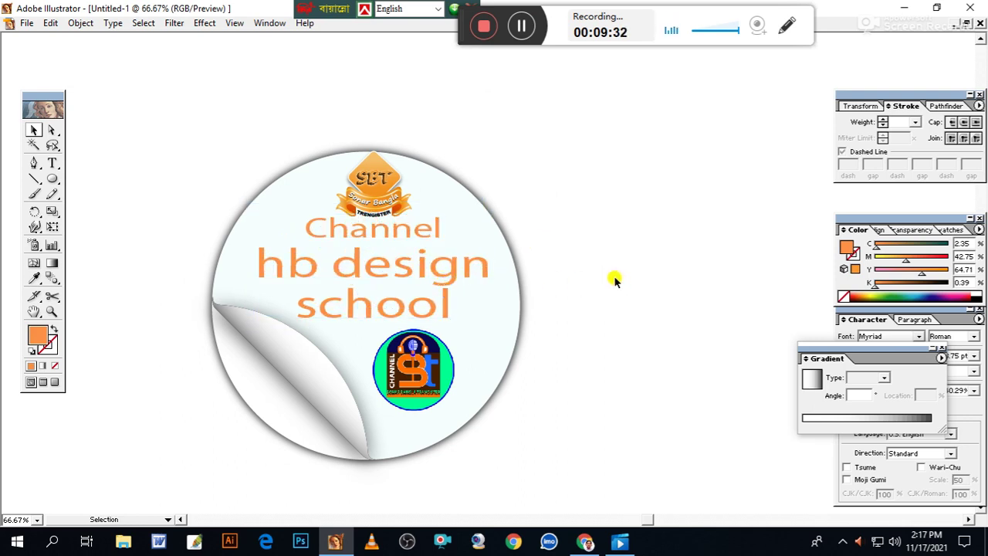
# Select the orange SBT logo above the "Channel" text on the sticker.
pyautogui.hotkey('ctrl', '+')
pyautogui.hotkey('ctrl', '+')
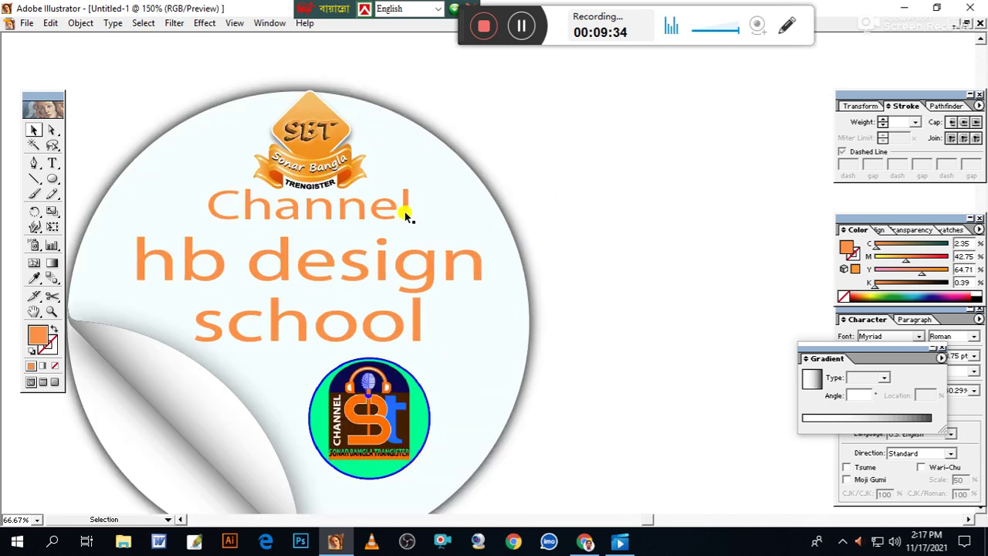
pyautogui.moveTo(402, 233); pyautogui.dragTo(563, 326)
pyautogui.click(469, 197)
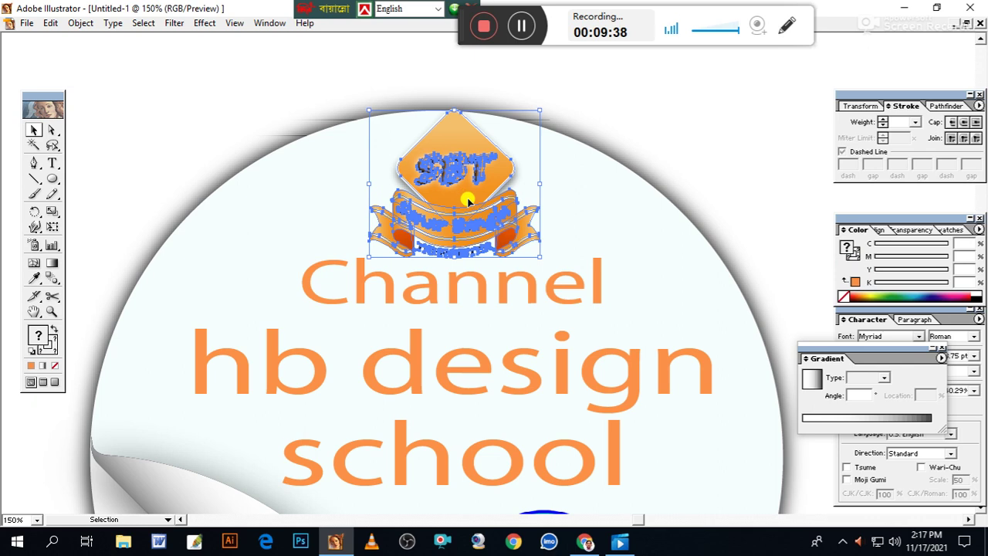